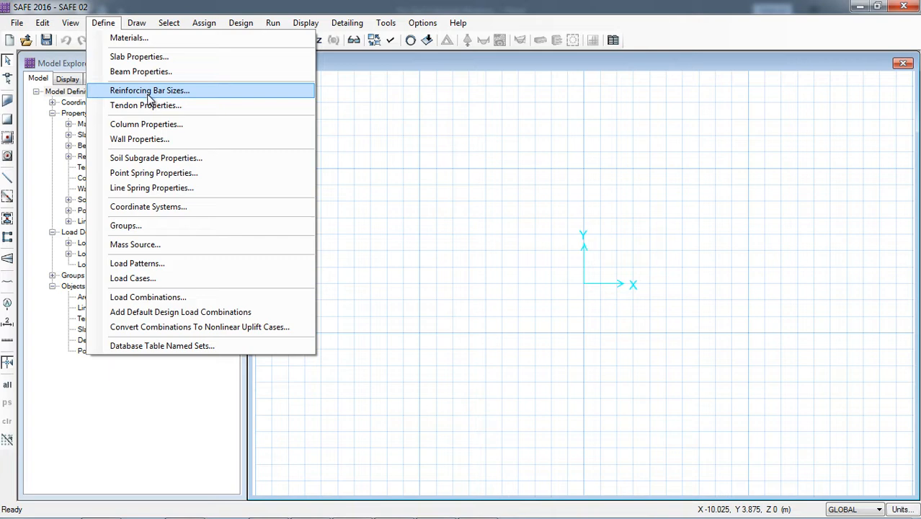
Add the U.S. Soft Metric common bar set to the reinforcing bar sizes.
click(150, 91)
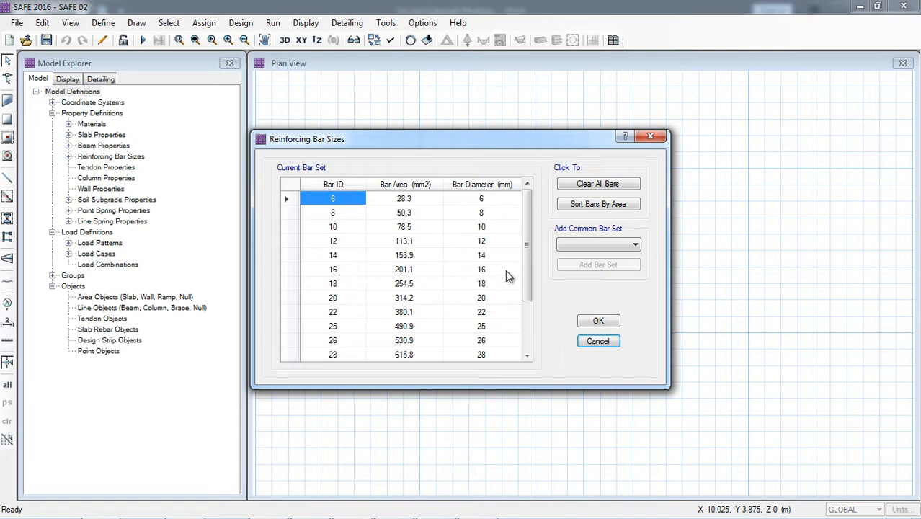
click(584, 245)
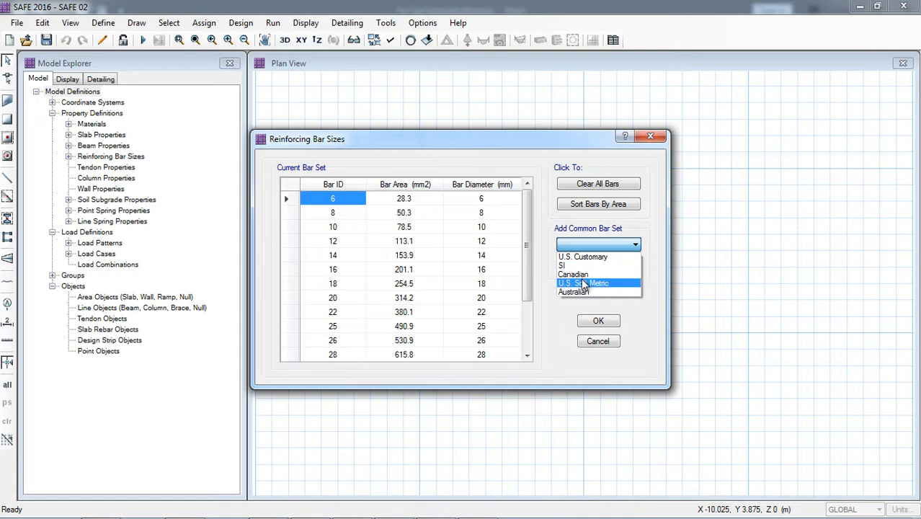
click(585, 284)
click(581, 271)
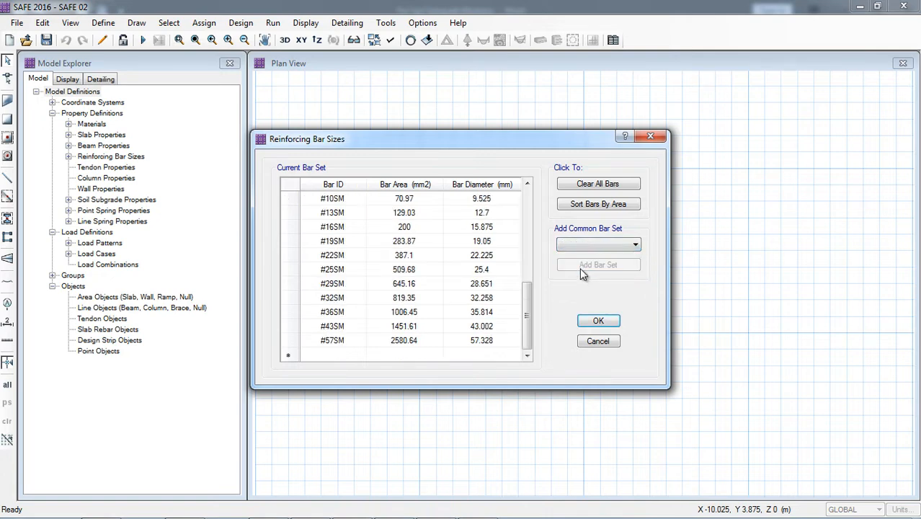
drag(529, 309, 515, 205)
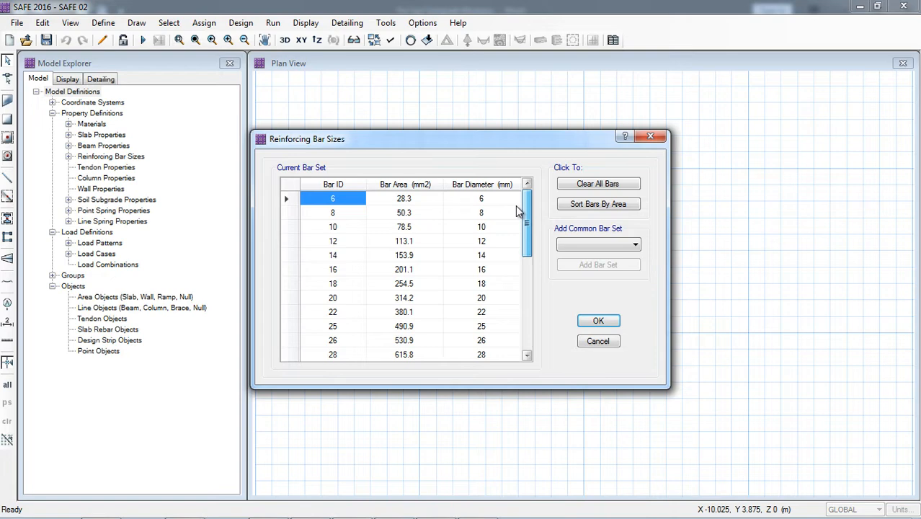
Add the U.S. Customary common bar set and accept the bar sizes, allowing existing detailing results to be deleted.
click(577, 245)
click(577, 255)
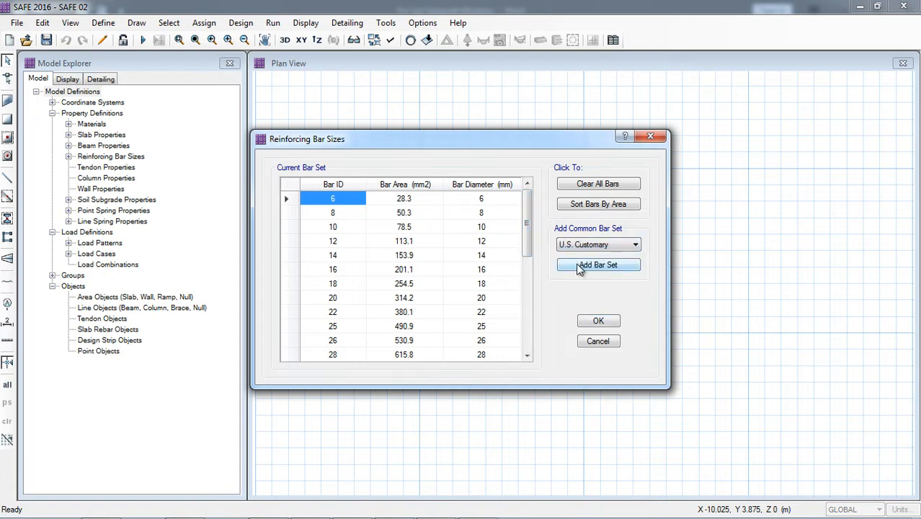
click(577, 265)
drag(531, 309, 508, 207)
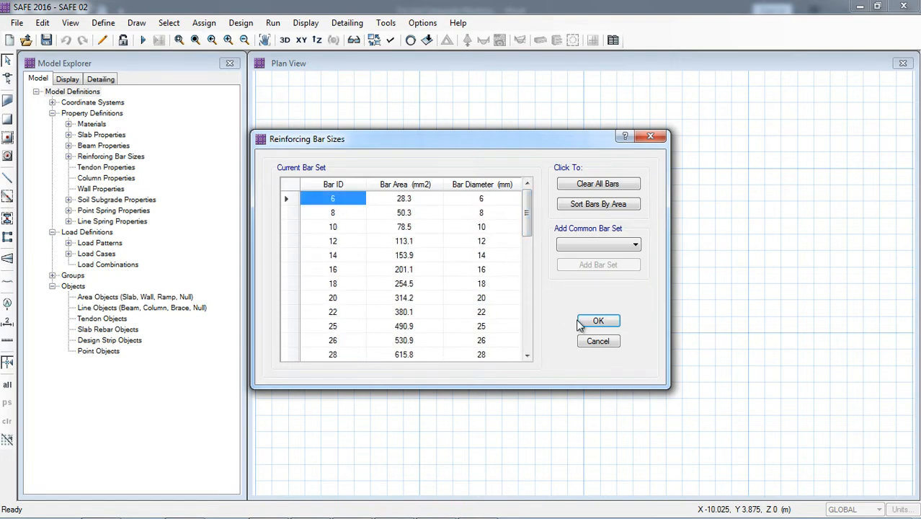
click(598, 320)
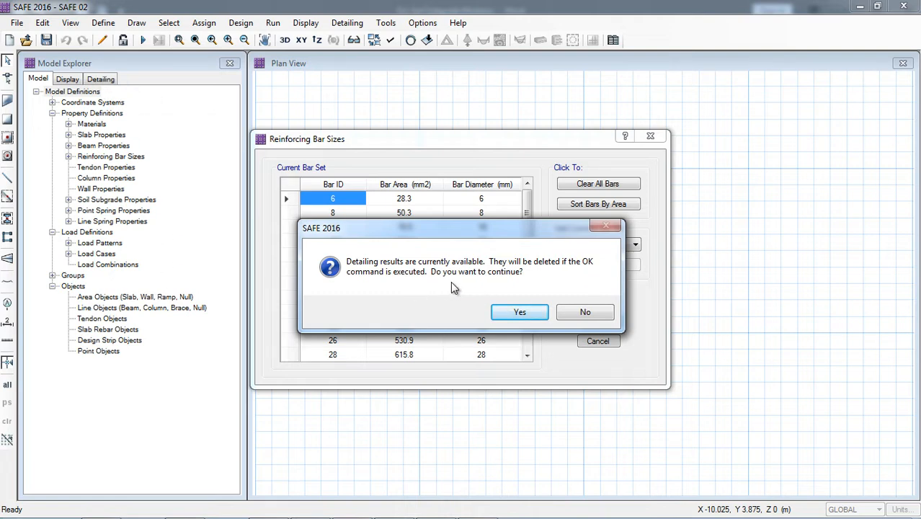
click(499, 313)
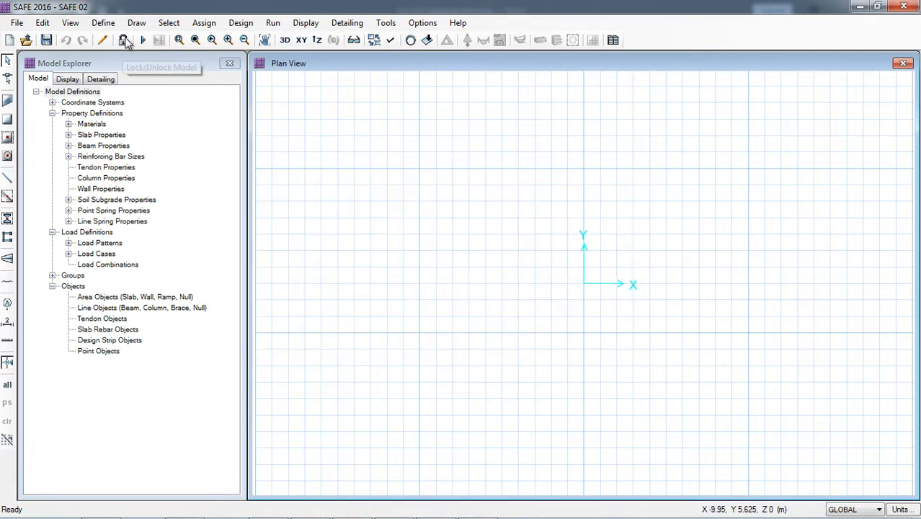
Start a new column property named "Column 300 x300 mm" with fc' 28 MPa as its material.
click(107, 23)
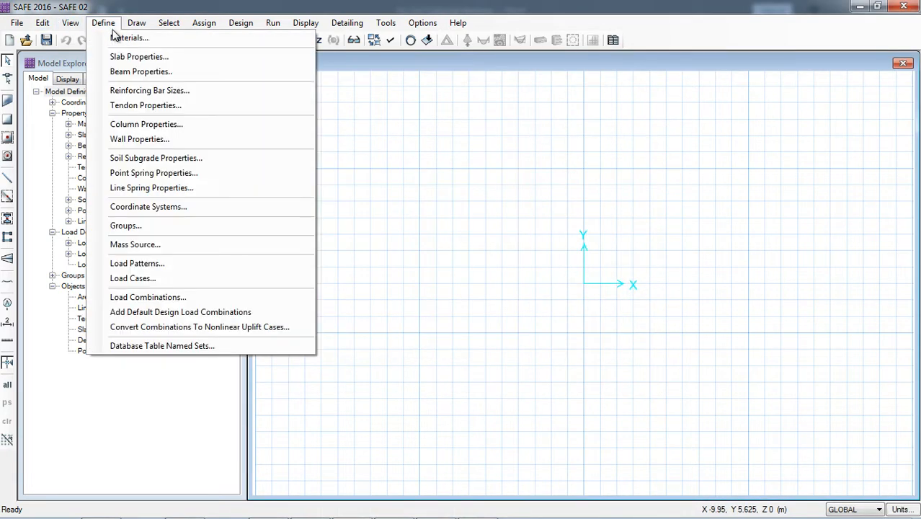
click(142, 126)
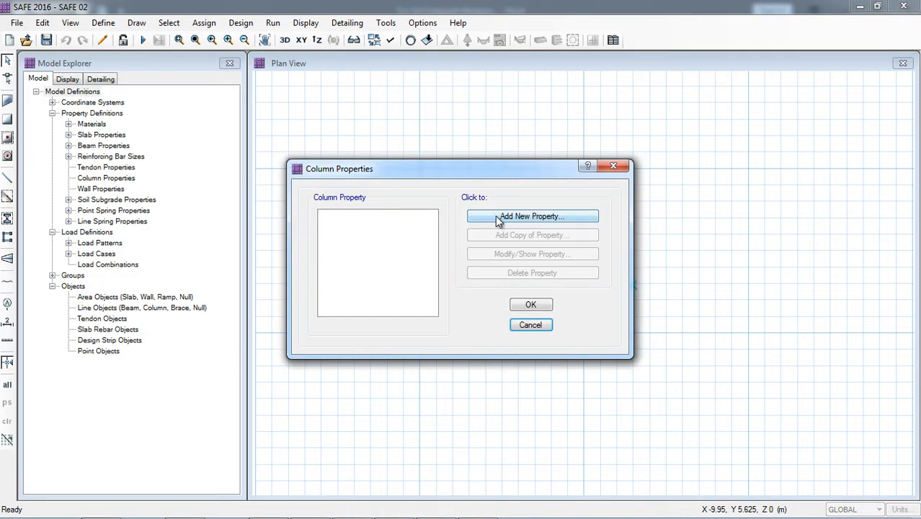
click(497, 217)
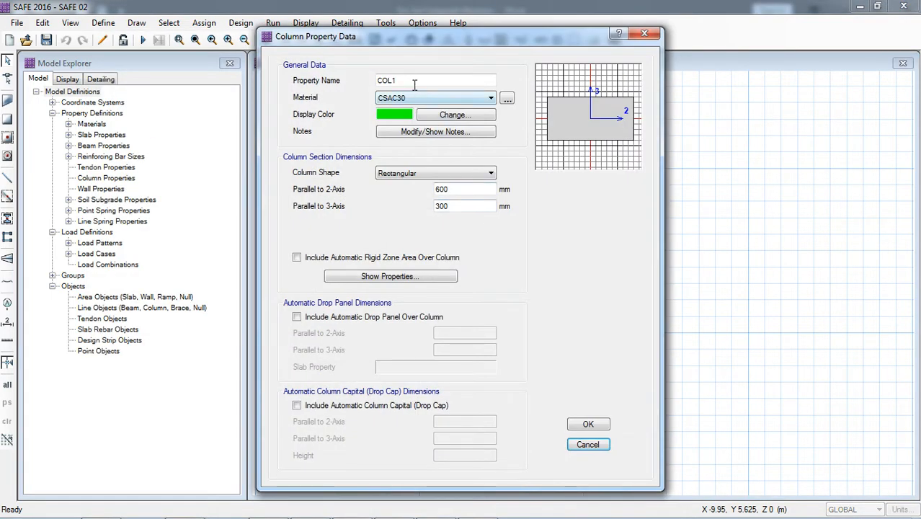
key(Caps_Lock)
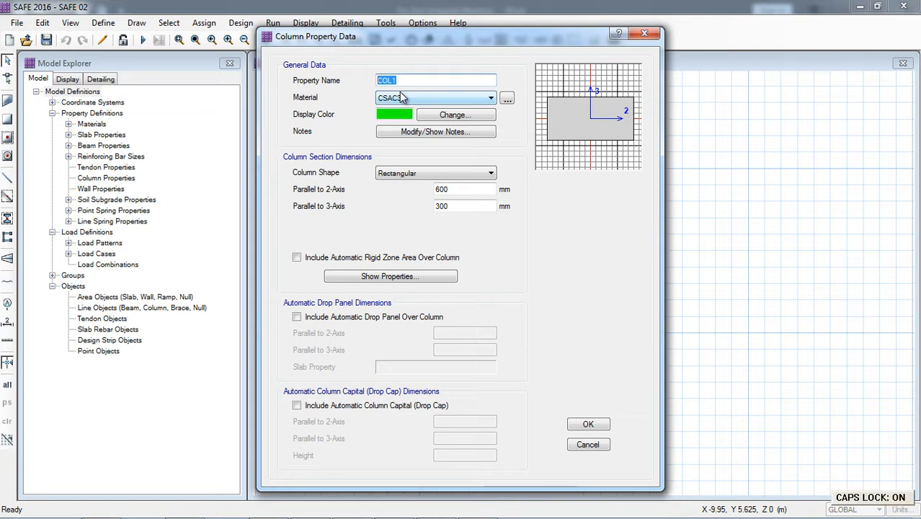
text(C)
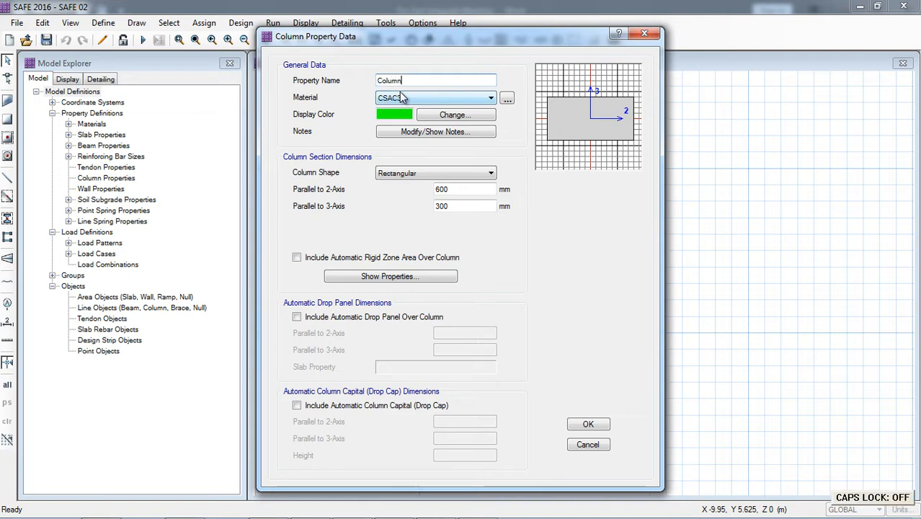
text(olumn )
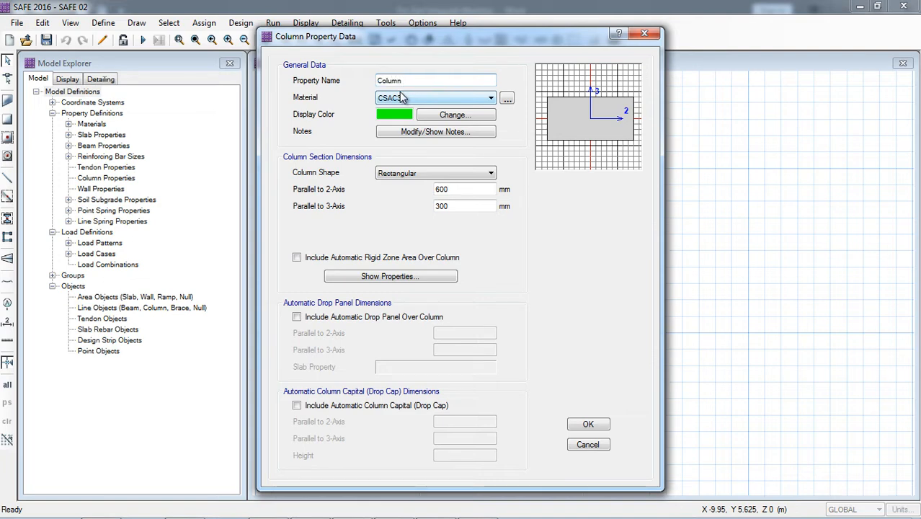
text(300 x300 mm)
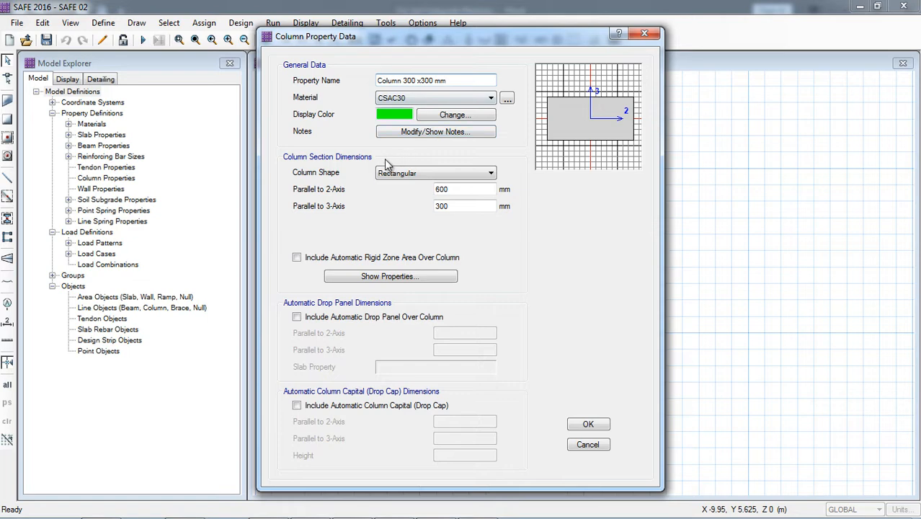
click(389, 101)
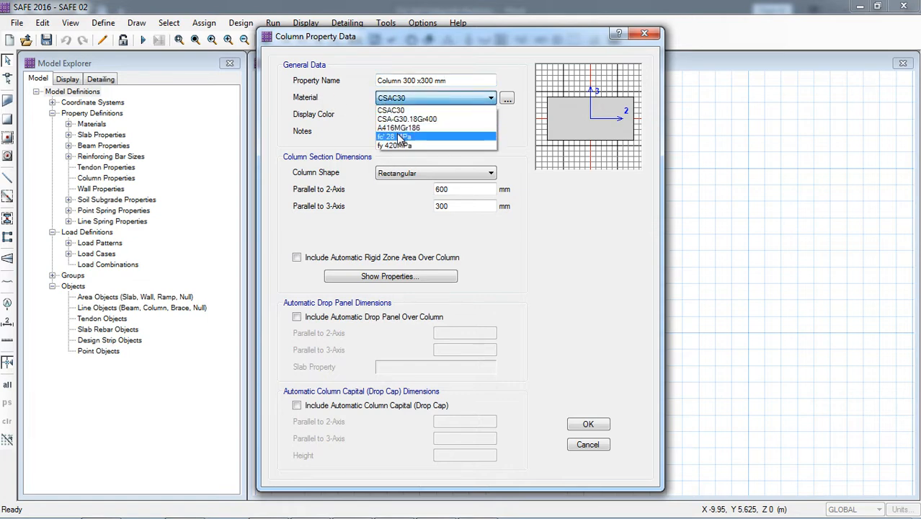
click(397, 140)
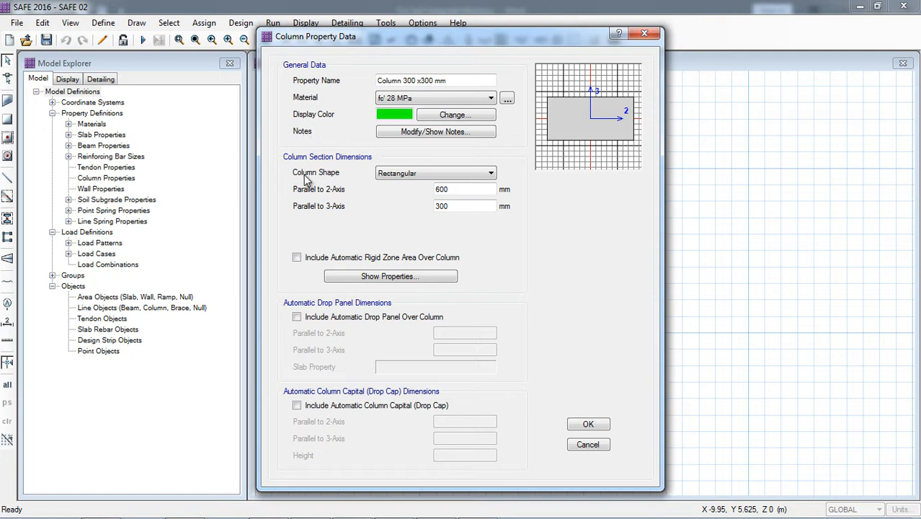
Preview the T-Shaped, L-Shaped, General and Circular column shapes, and return the shape to Rectangular.
click(449, 174)
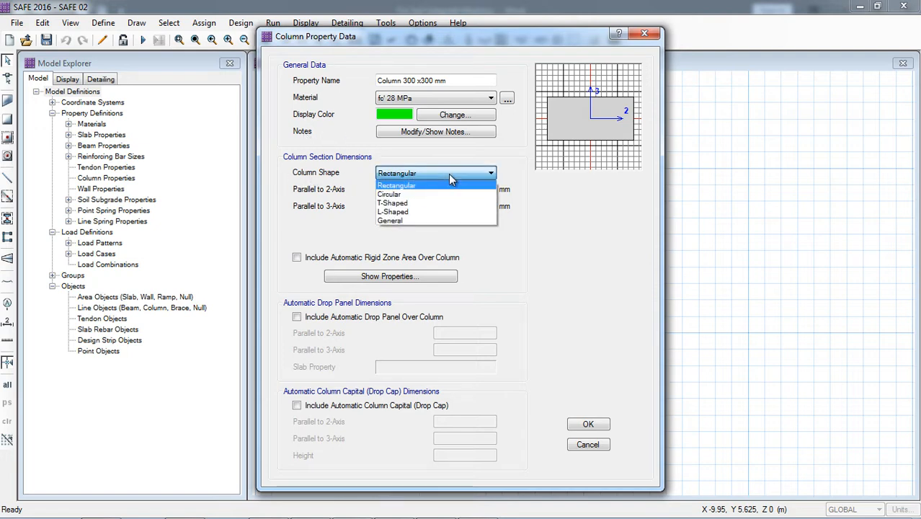
click(424, 202)
click(419, 173)
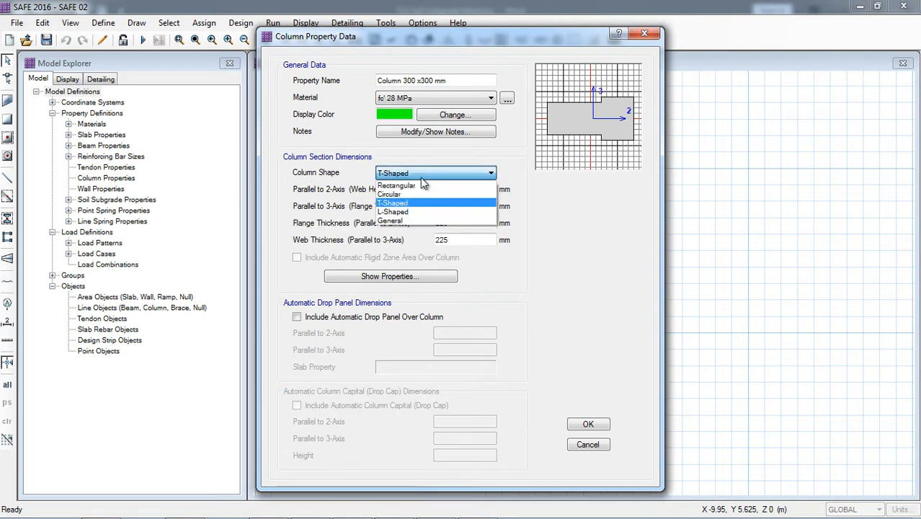
click(416, 213)
click(416, 176)
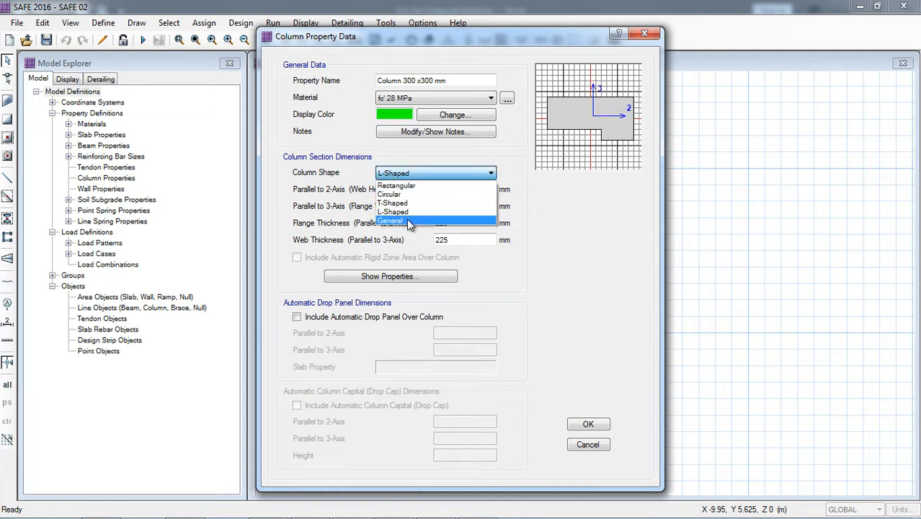
click(411, 221)
click(411, 176)
click(403, 194)
click(416, 172)
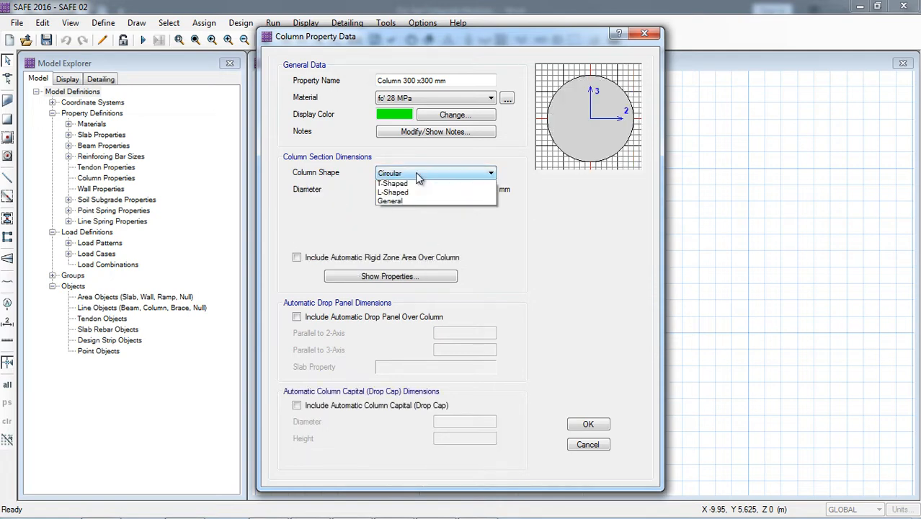
click(421, 185)
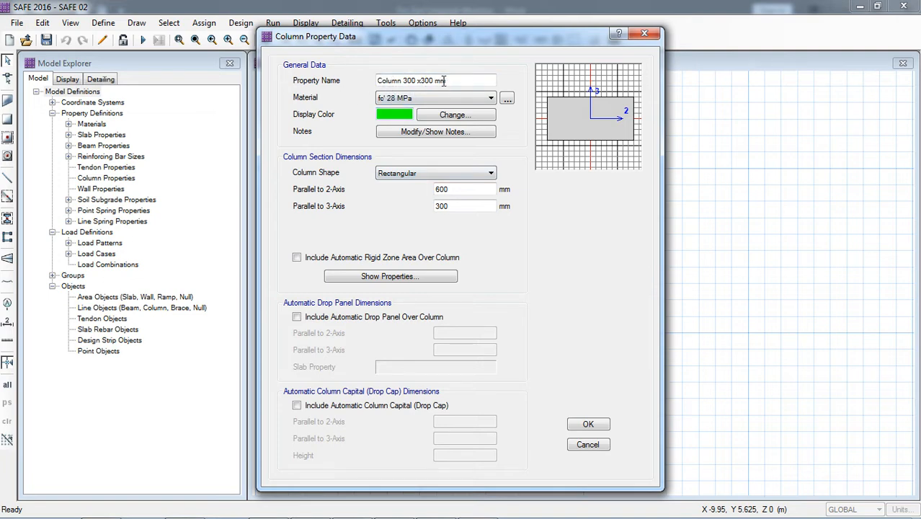
Set the column's dimension parallel to the 2-axis to 300 mm and include the automatic rigid zone area over the column.
double_click(445, 189)
text(300)
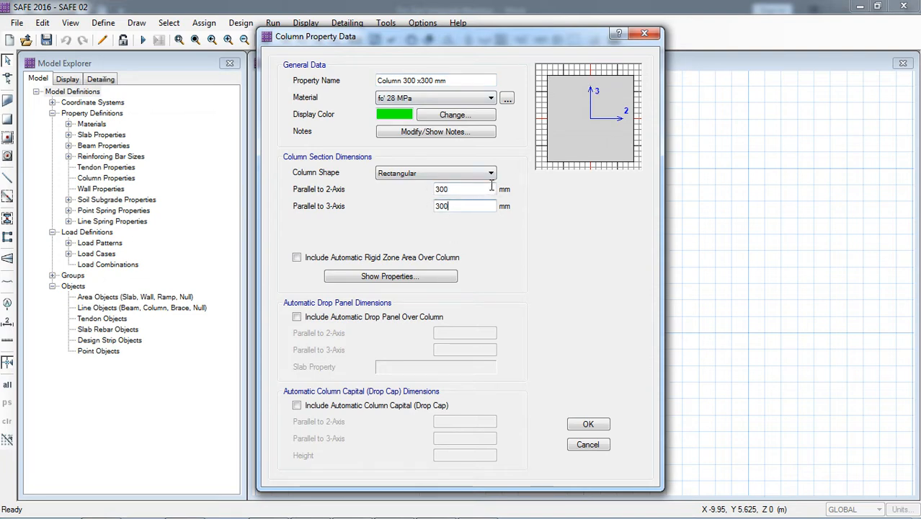
click(297, 258)
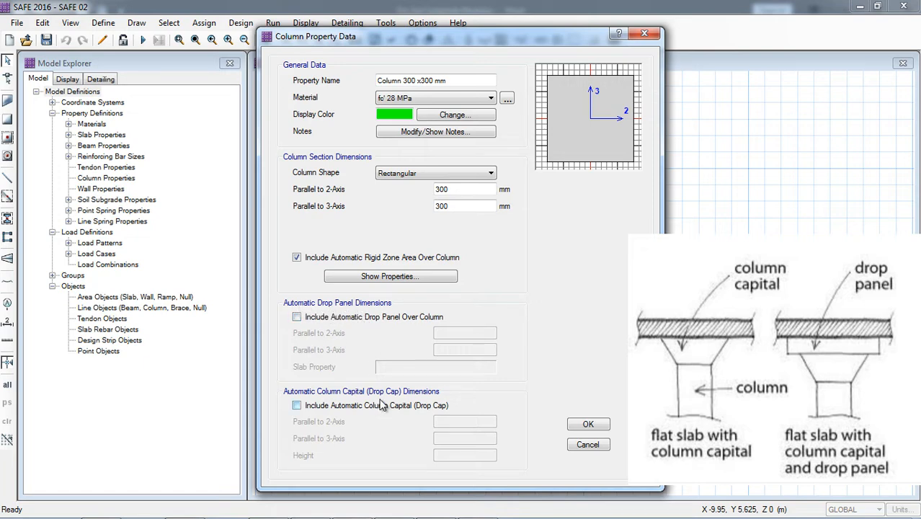
Include an automatic drop panel over the column, 1400 mm parallel to the 2-axis and 1400 mm parallel to the 3-axis.
click(296, 317)
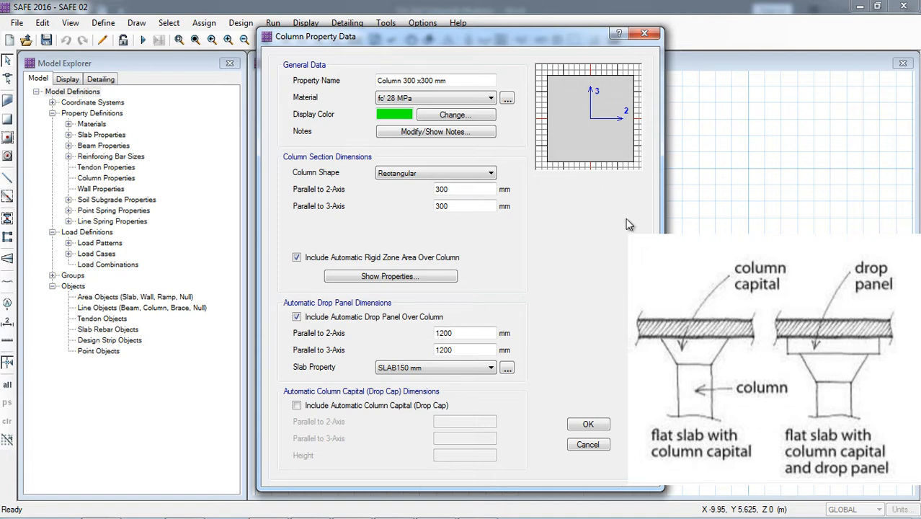
double_click(466, 335)
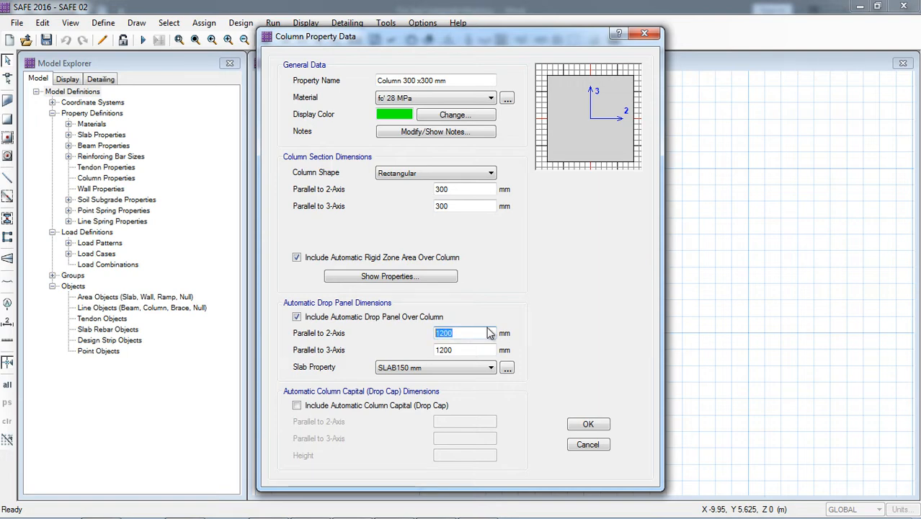
text(14)
key(Tab)
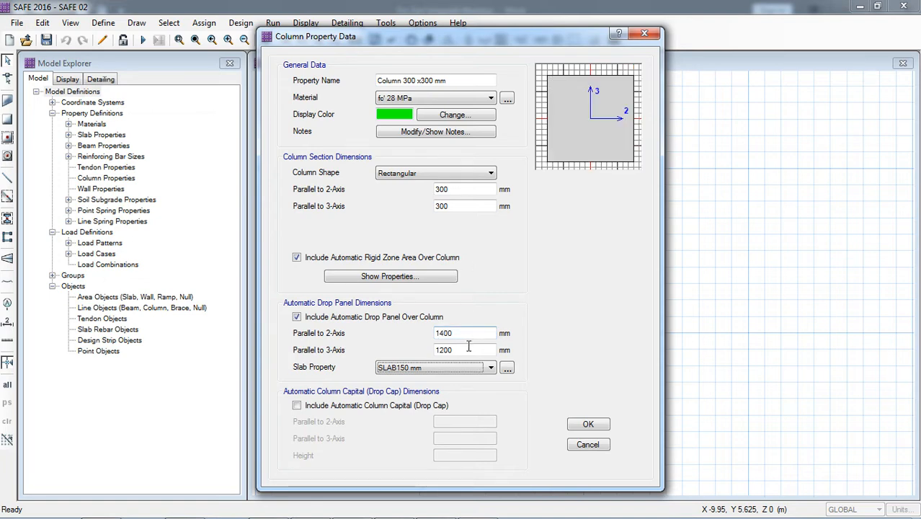
double_click(466, 349)
text(14)
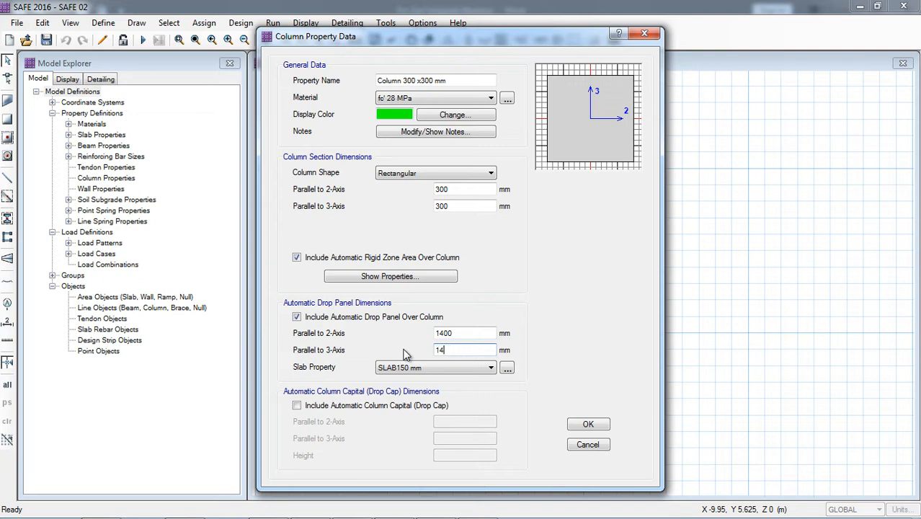
text(00)
click(466, 335)
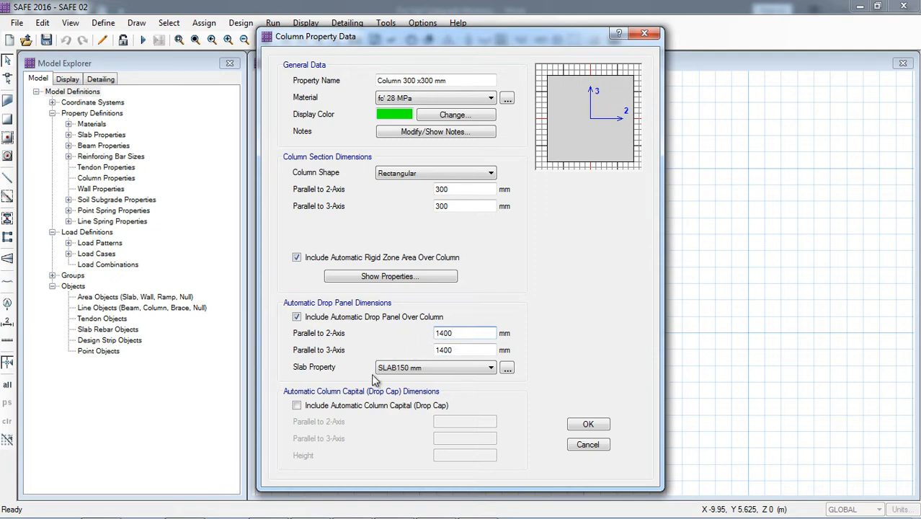
Keep SLAB150 mm as the drop panel's slab property and accept the column property definition.
click(456, 370)
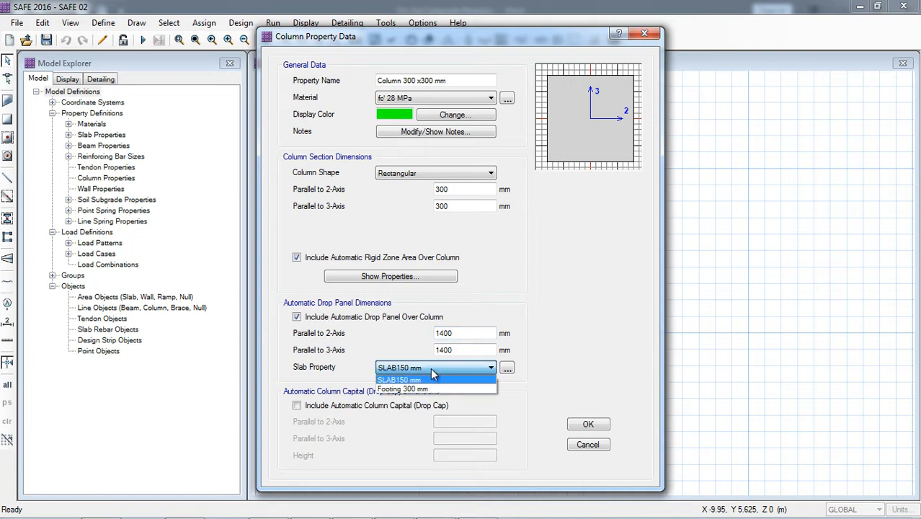
click(431, 369)
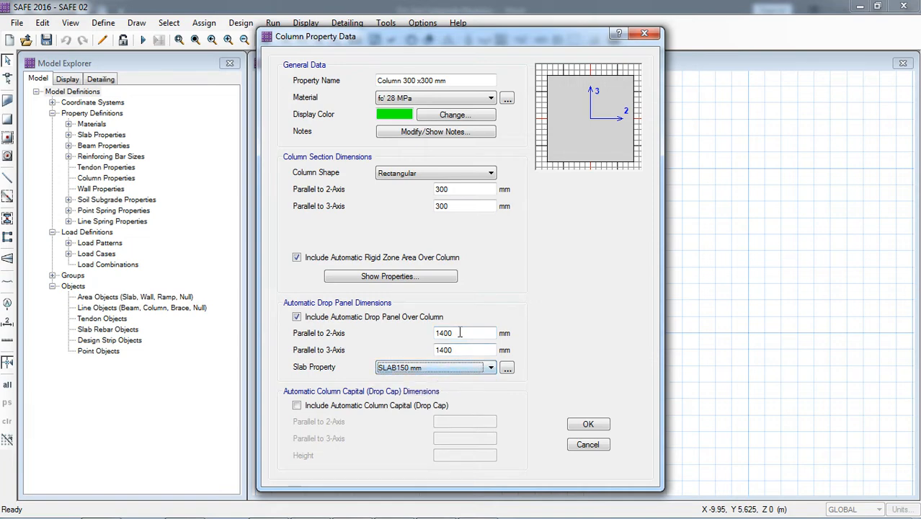
click(589, 426)
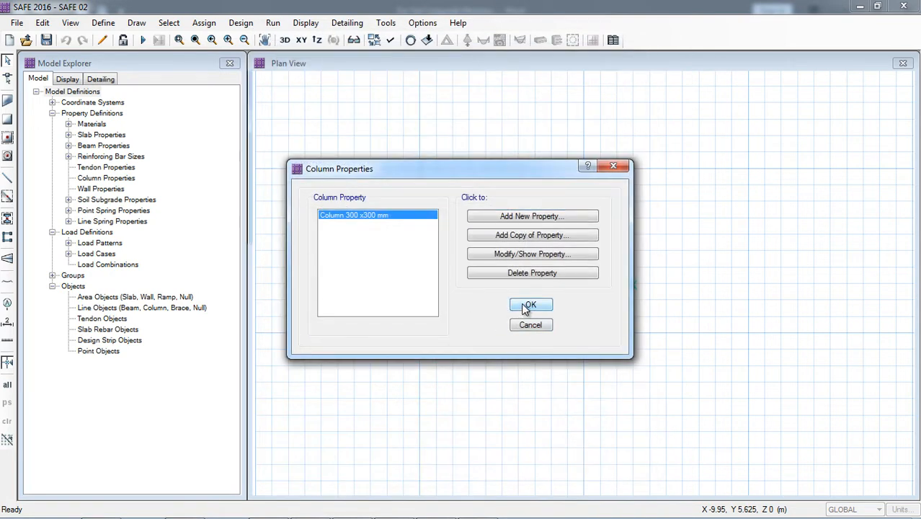
click(531, 306)
Add a new slab property named Drop 250 mm with a thickness of 250 mm.
click(111, 25)
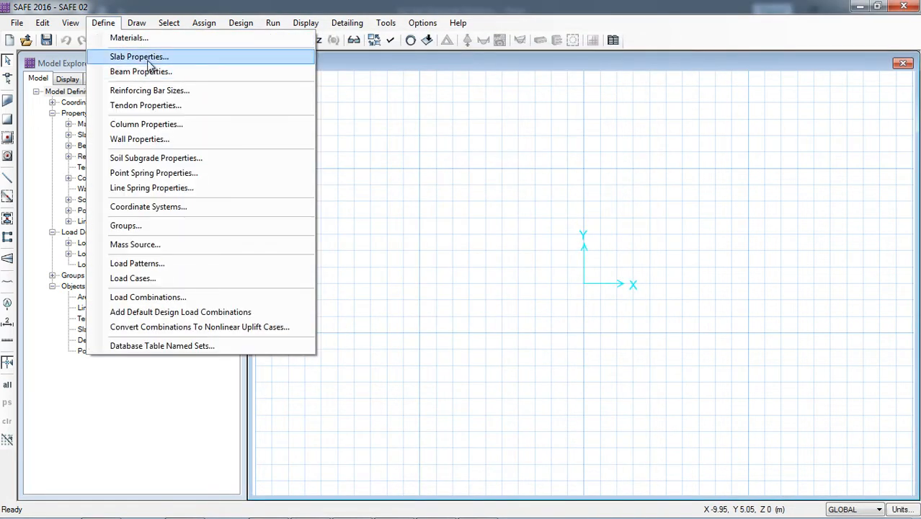
click(148, 58)
click(524, 220)
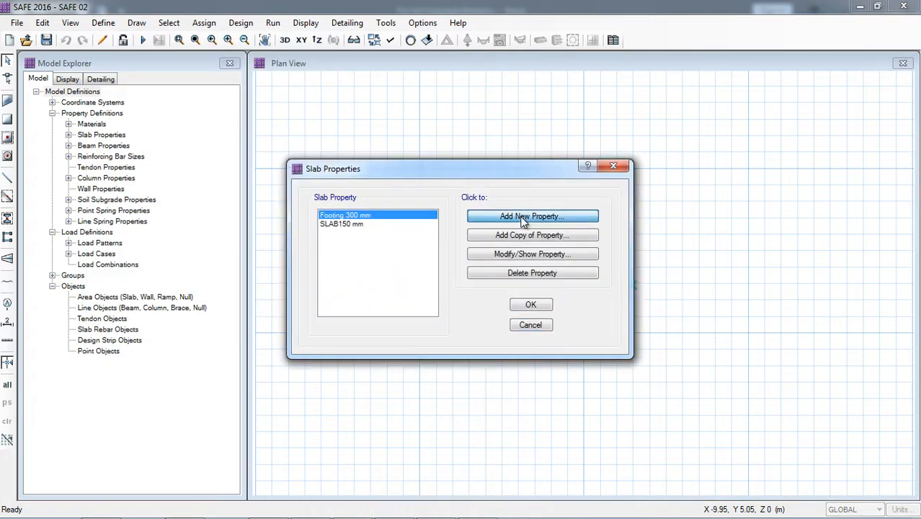
drag(491, 142, 447, 144)
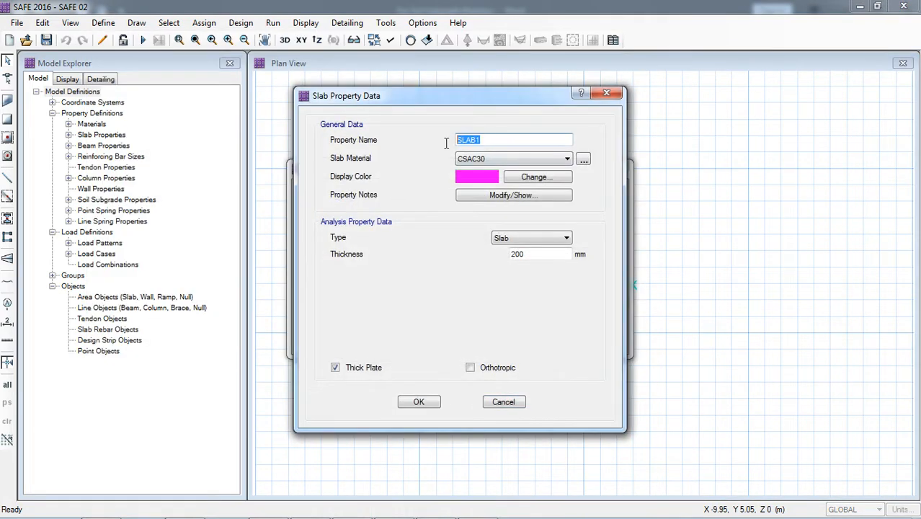
key(Caps_Lock)
text(Drop 250 mm)
double_click(520, 256)
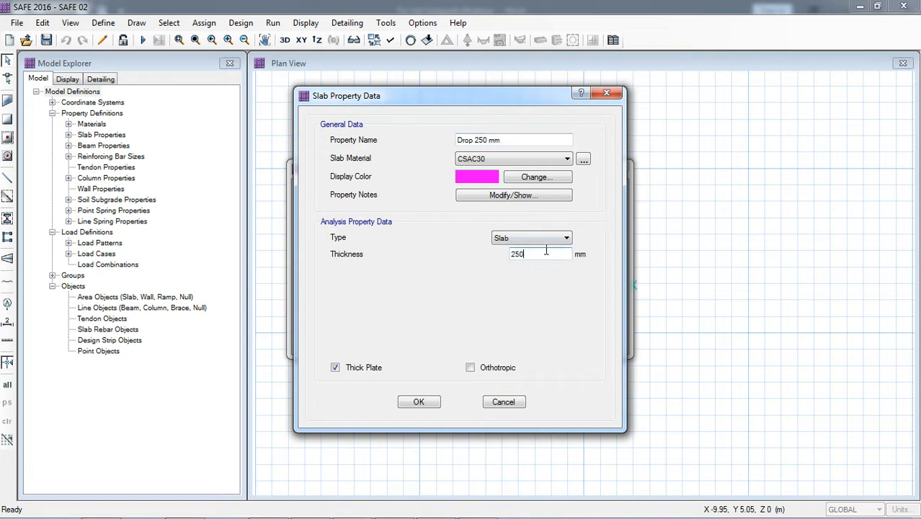
Set the Drop 250 mm property's material to fc' 28 MPa and its type to Drop, and accept the slab properties.
click(483, 160)
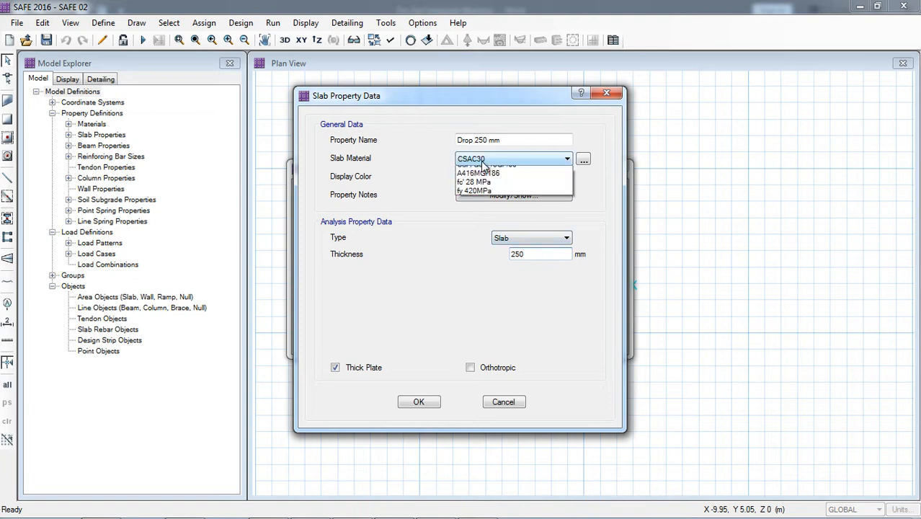
click(478, 189)
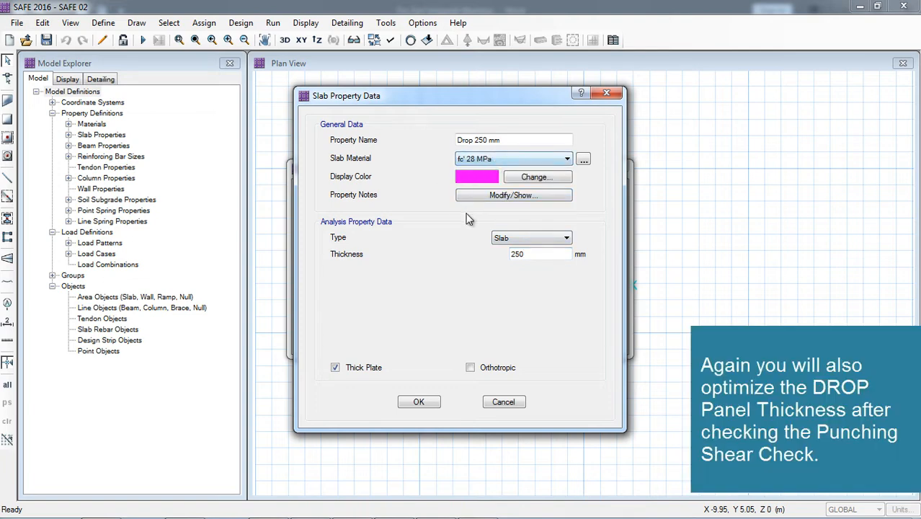
click(501, 241)
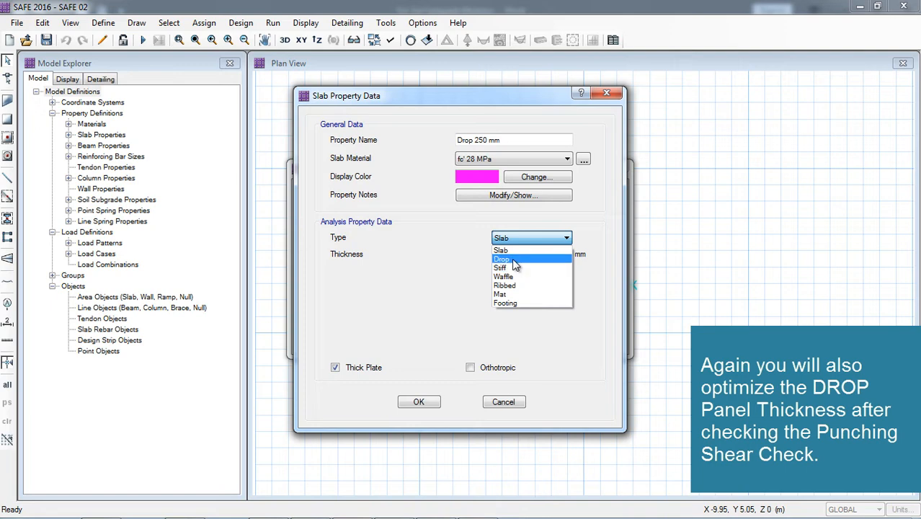
click(509, 259)
click(421, 401)
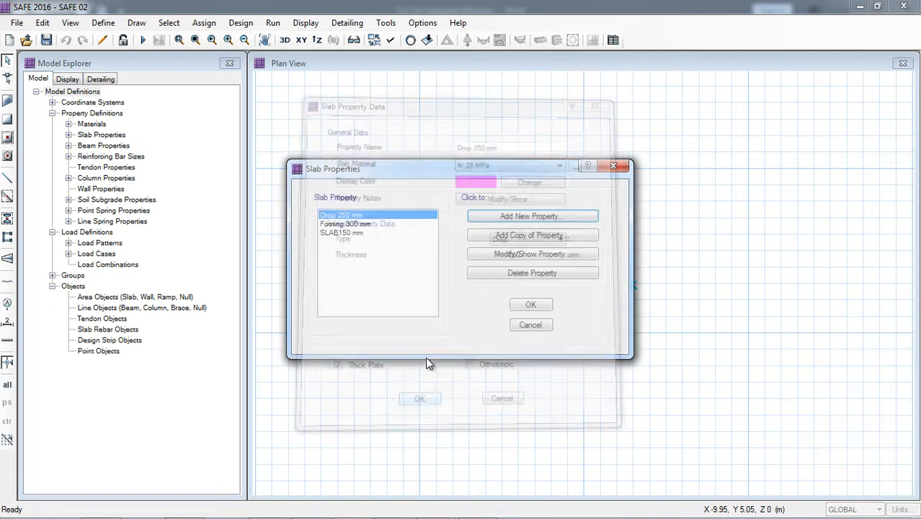
click(530, 306)
Change the slab property of the 300 x 300 mm column's automatic drop panel to Drop 250 mm.
click(101, 23)
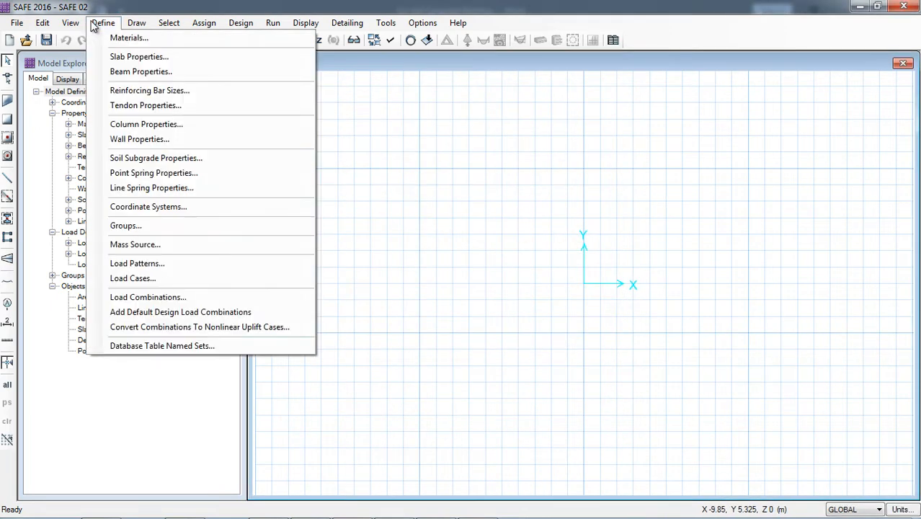
click(148, 125)
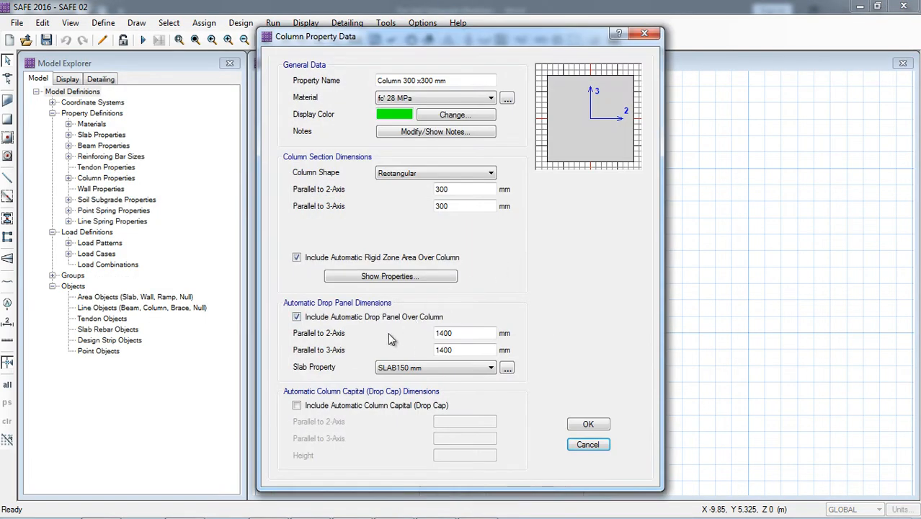
click(411, 370)
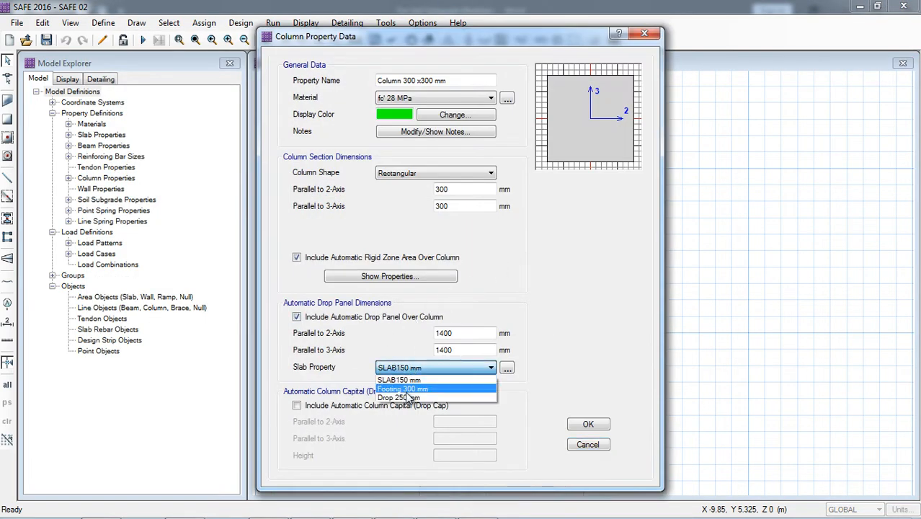
click(411, 397)
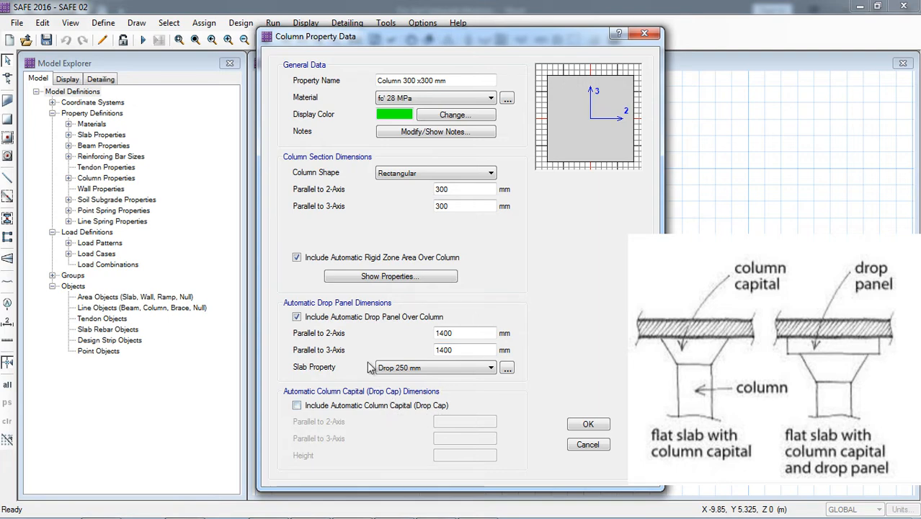
Preview the automatic column capital dimensions, leave the capital excluded, and accept the column property changes.
click(298, 406)
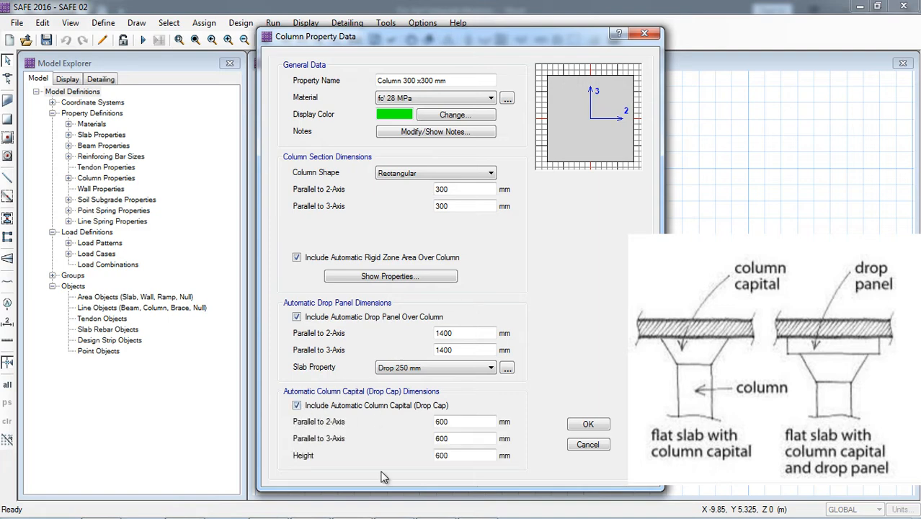
click(297, 405)
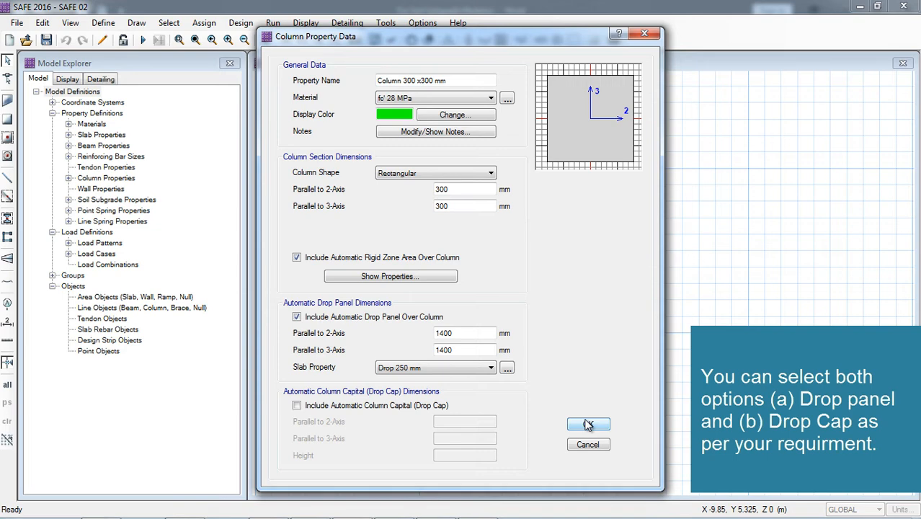
click(588, 425)
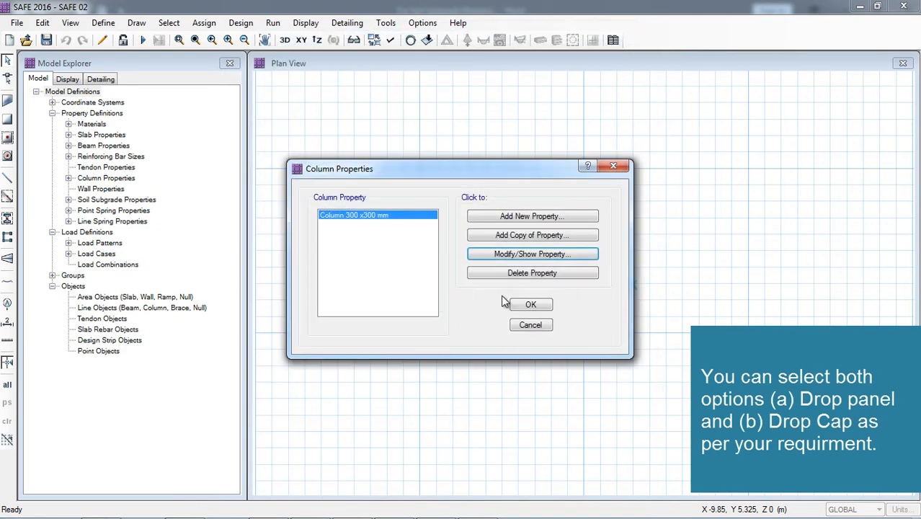
click(531, 305)
Add a load pattern named EQ to the model's load patterns.
click(103, 22)
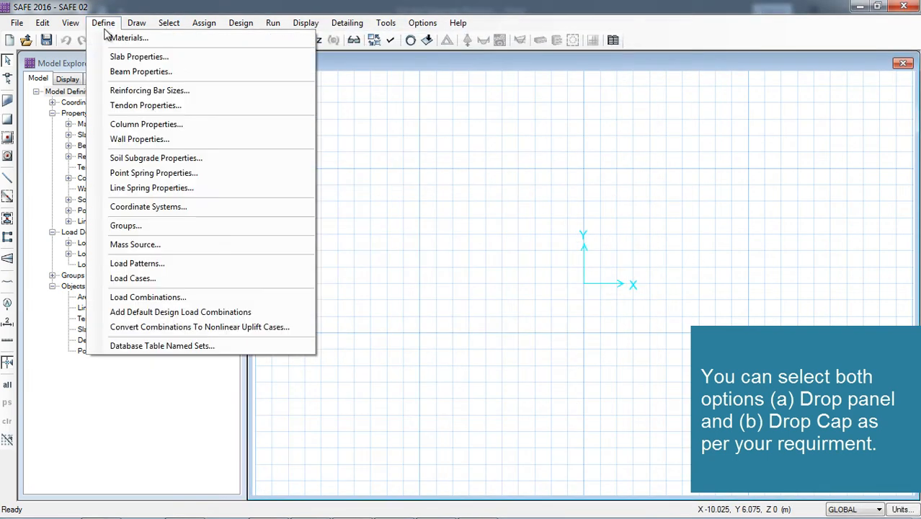
click(148, 264)
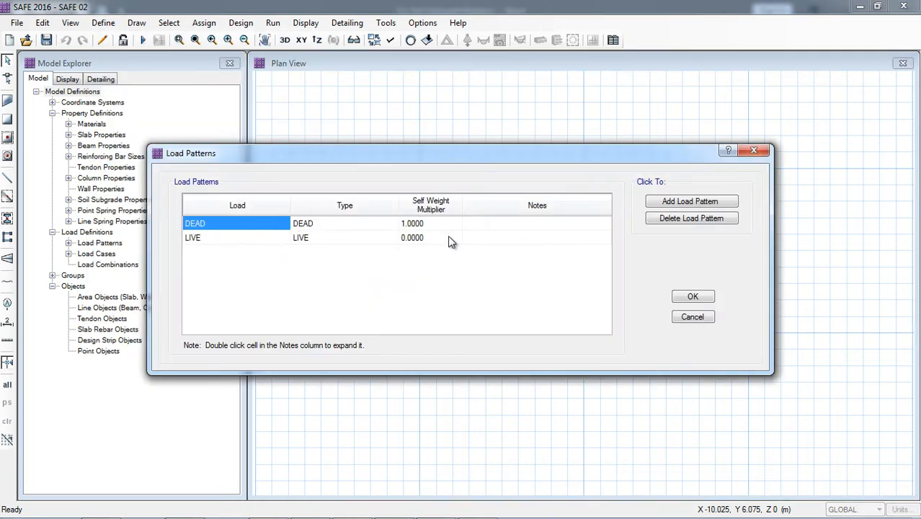
click(667, 202)
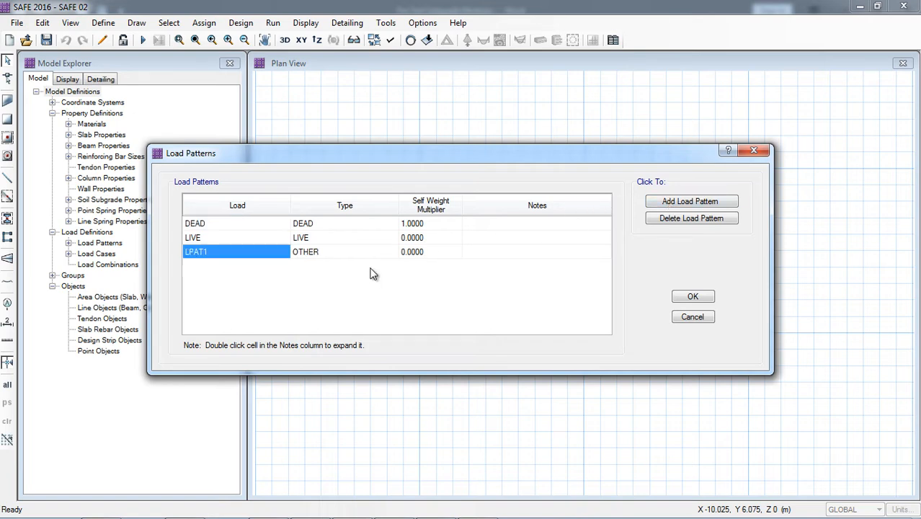
key(Caps_Lock)
text(EQ)
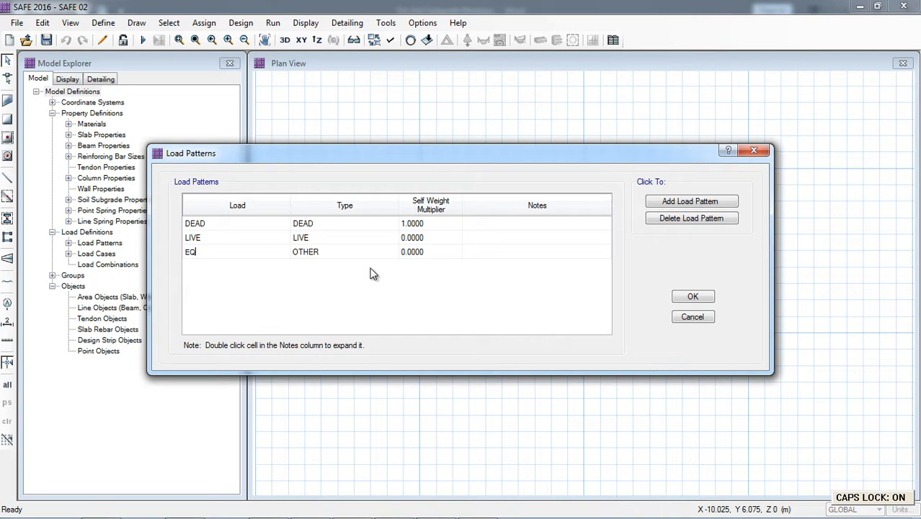
key(Return)
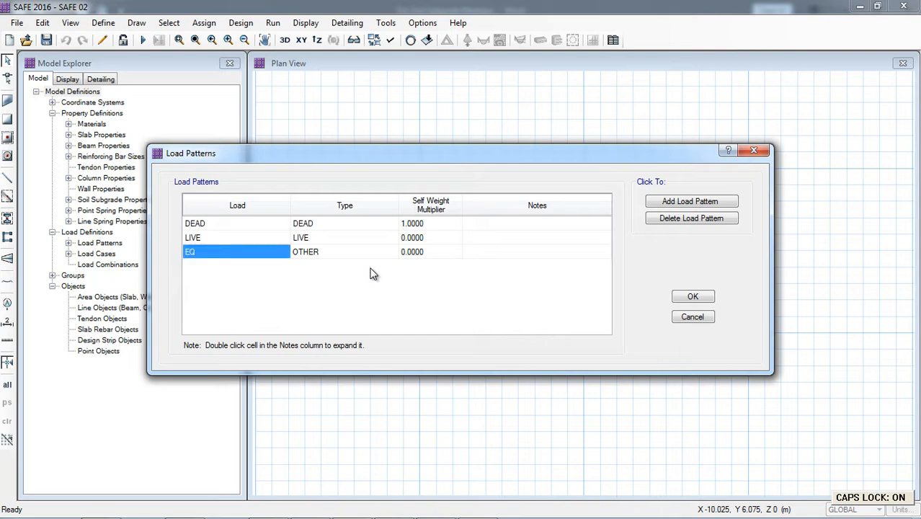
Set the EQ load pattern's type to QUAKE and accept the load patterns.
click(375, 252)
click(391, 251)
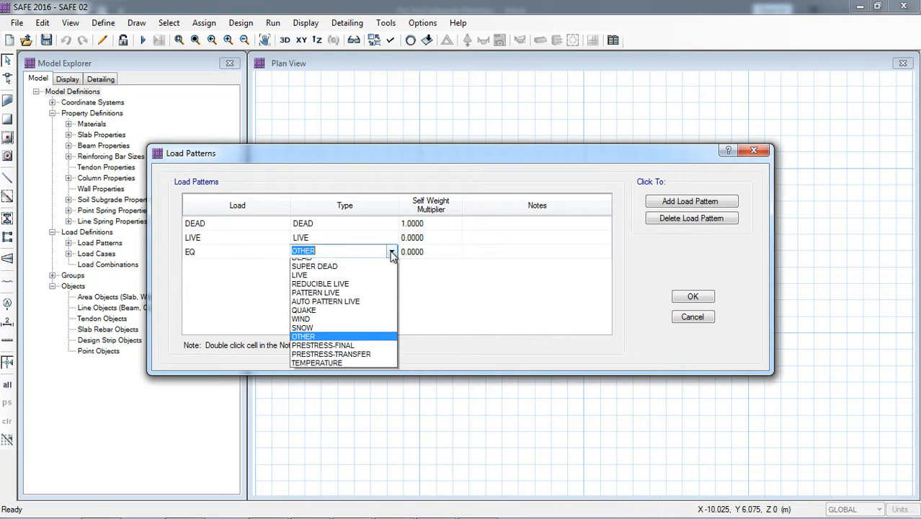
click(346, 317)
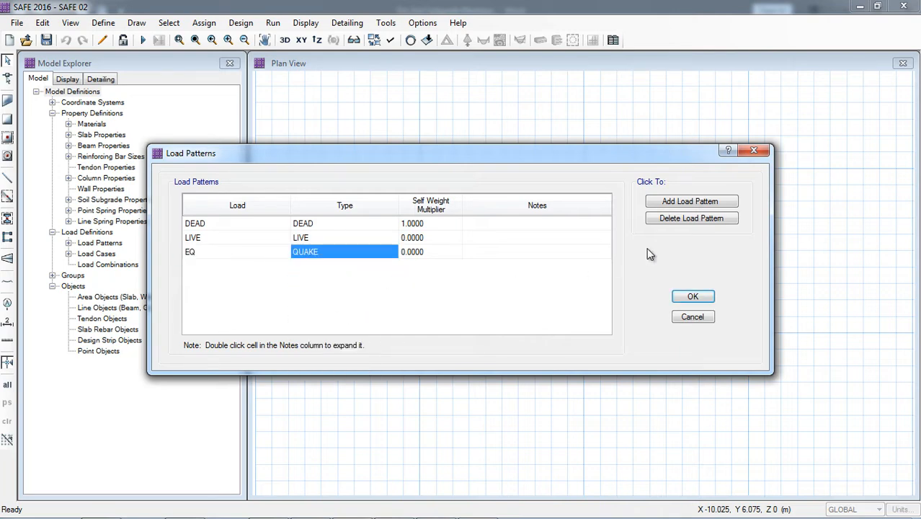
click(692, 297)
Preview the Hyperstatic and Modal types for the DEAD load case, and return its type to Static.
click(103, 23)
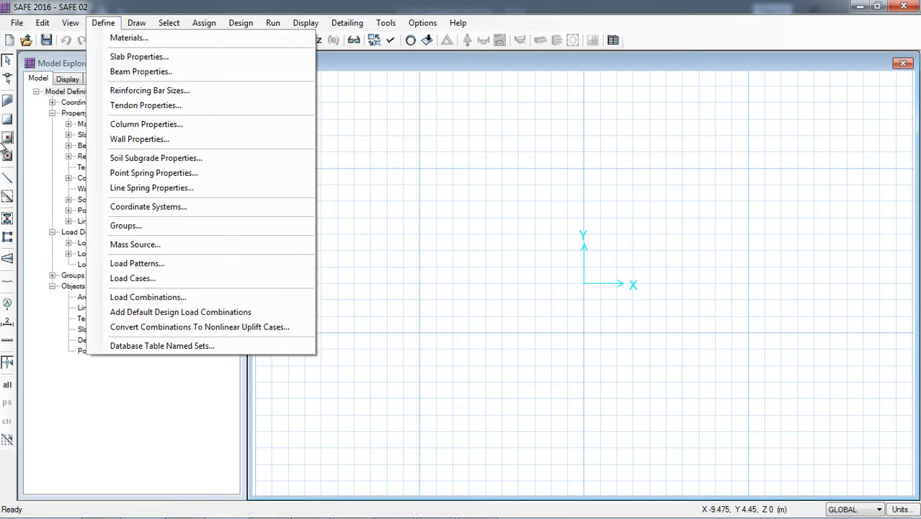
click(128, 279)
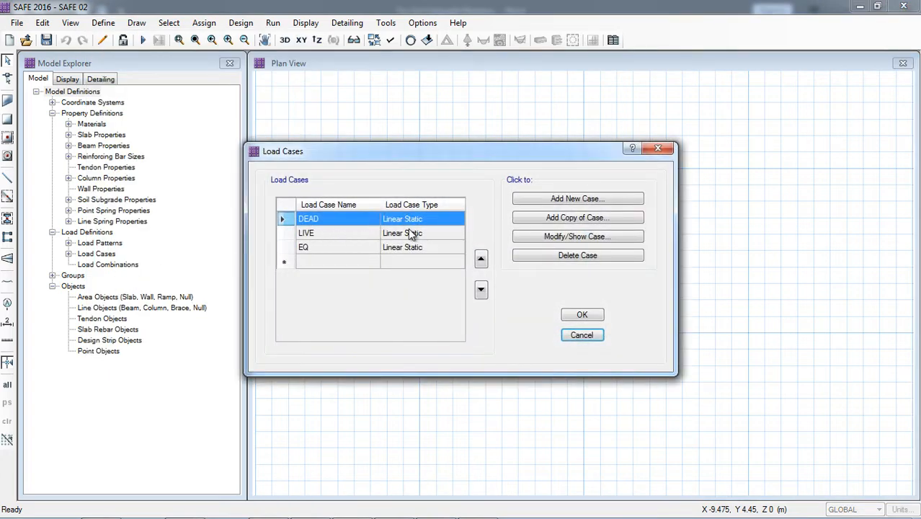
click(559, 236)
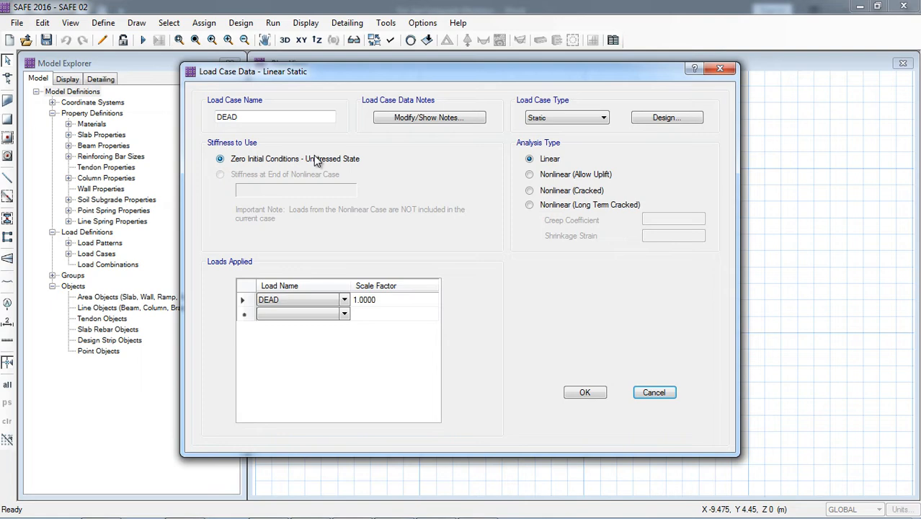
click(561, 118)
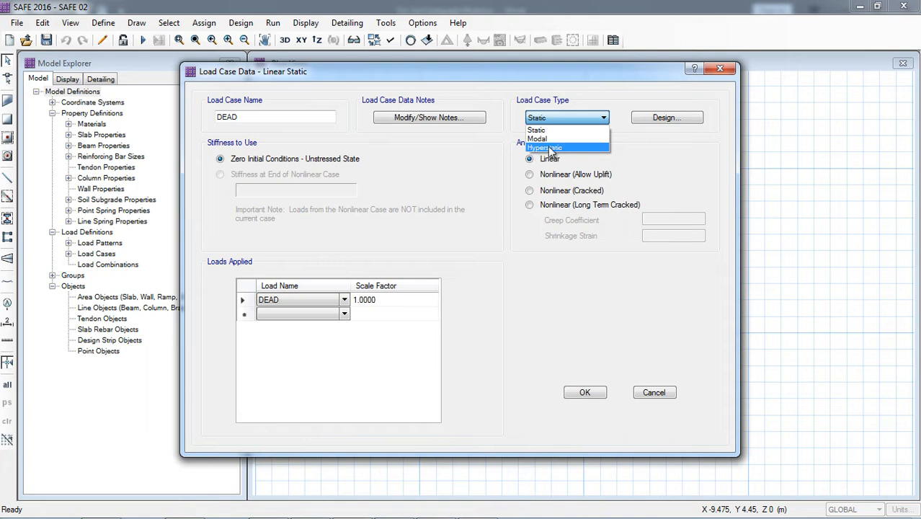
click(549, 149)
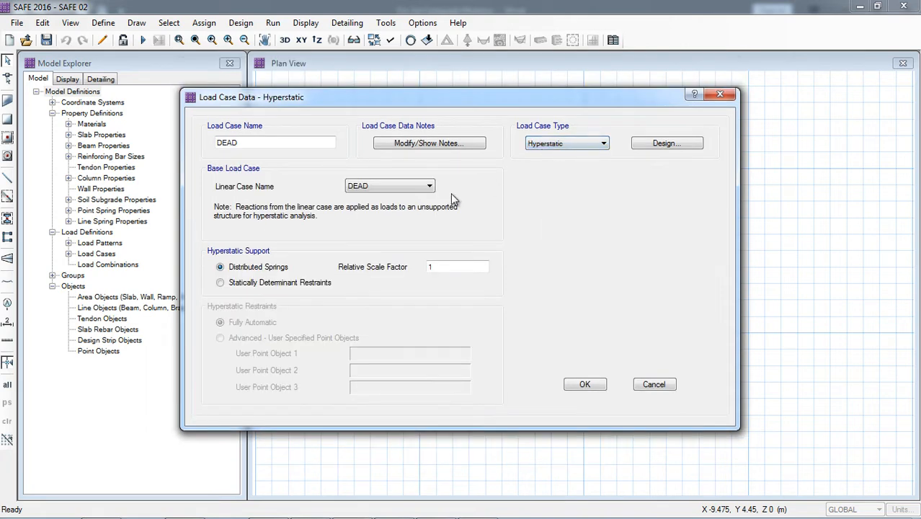
click(581, 143)
click(566, 165)
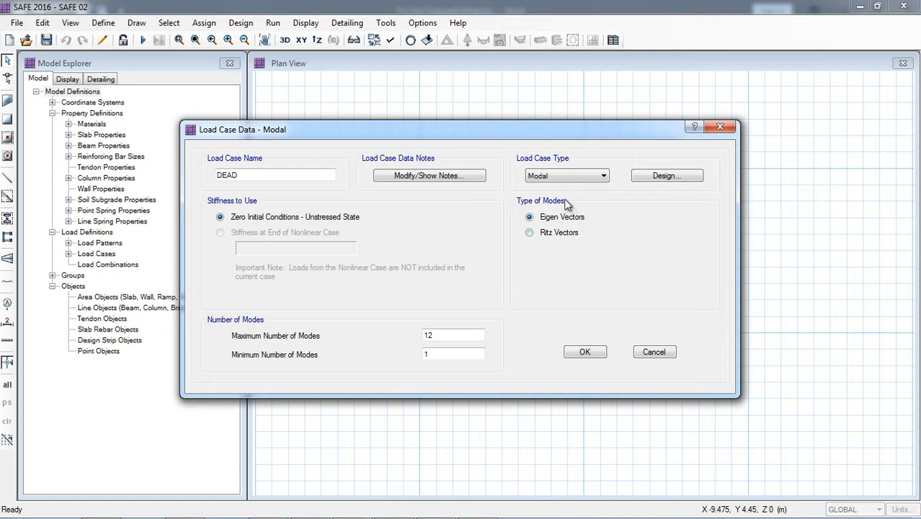
click(562, 176)
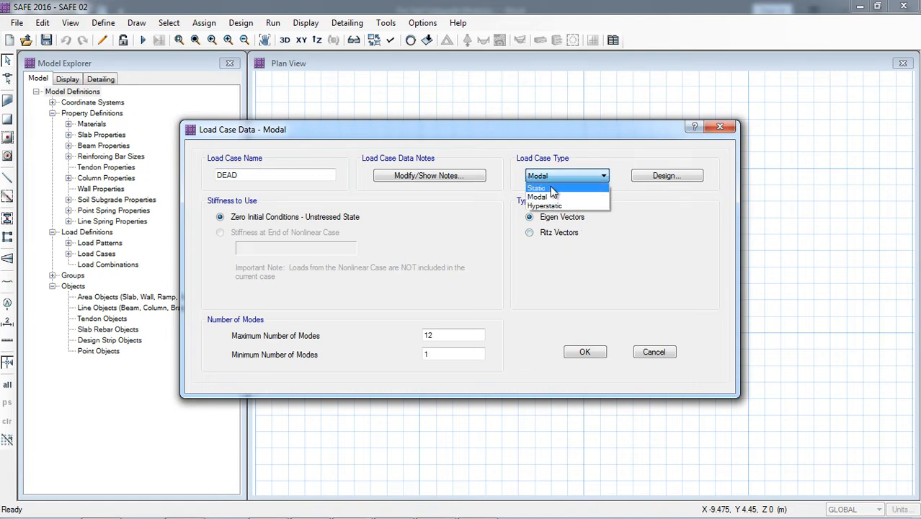
click(552, 190)
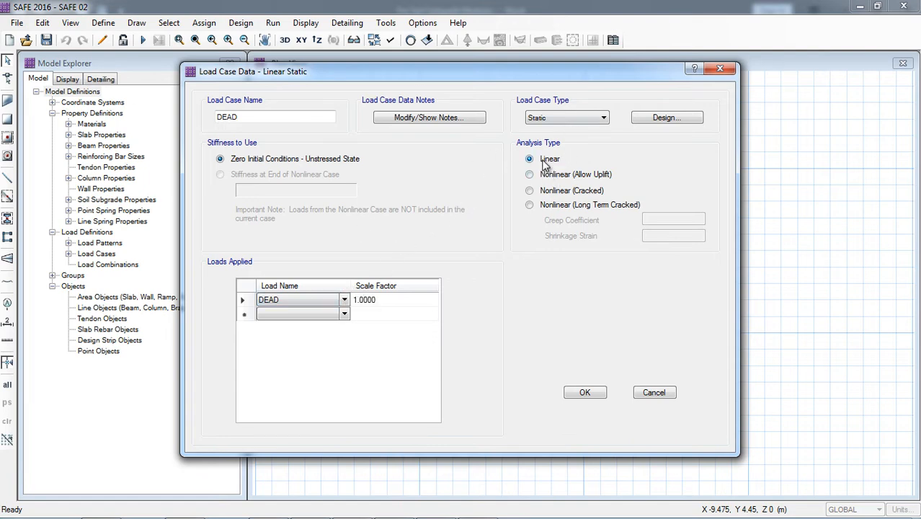
Preview the Nonlinear (Long Term Cracked) analysis for the DEAD case, return it to Linear, and accept the case.
click(588, 207)
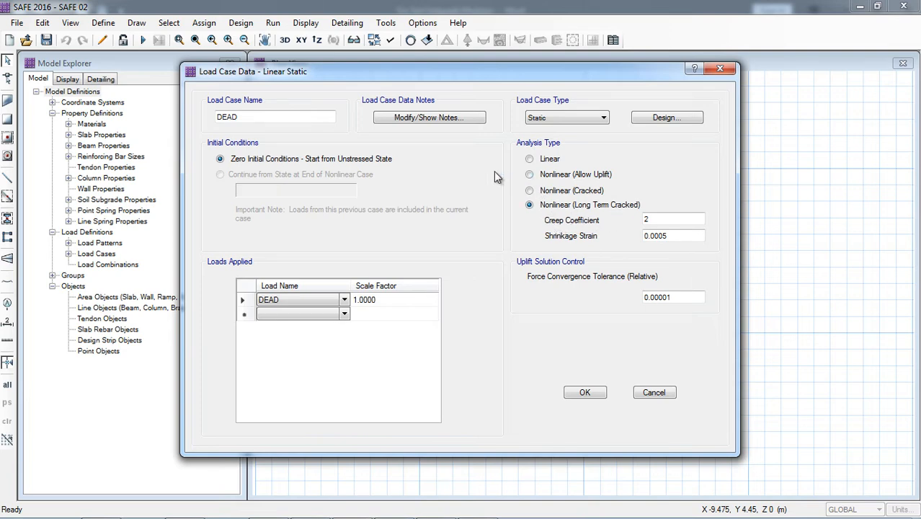
click(535, 159)
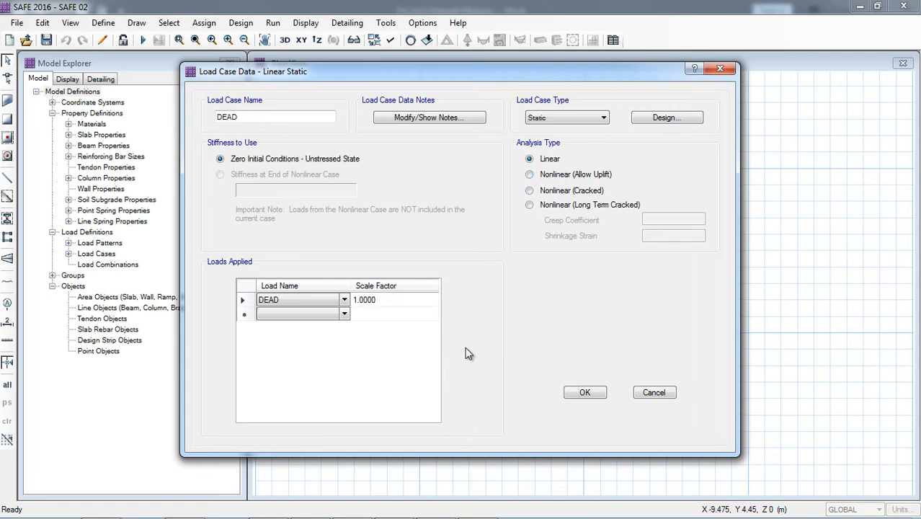
click(577, 394)
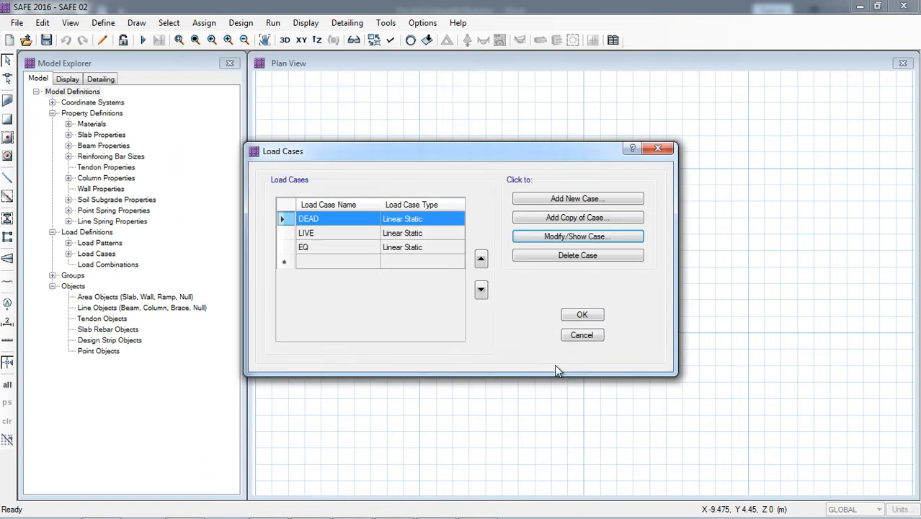
Review the LIVE load case's type, analysis type and applied loads, and accept it.
click(337, 234)
click(546, 238)
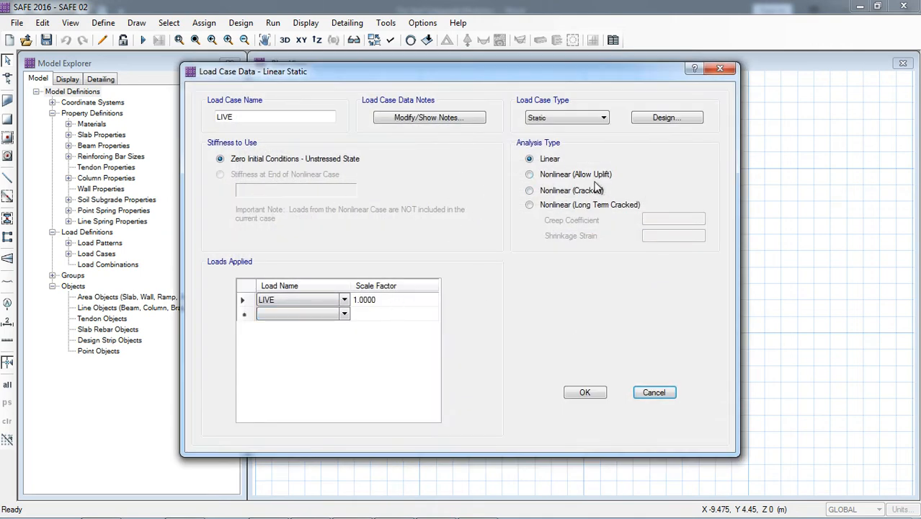
click(584, 392)
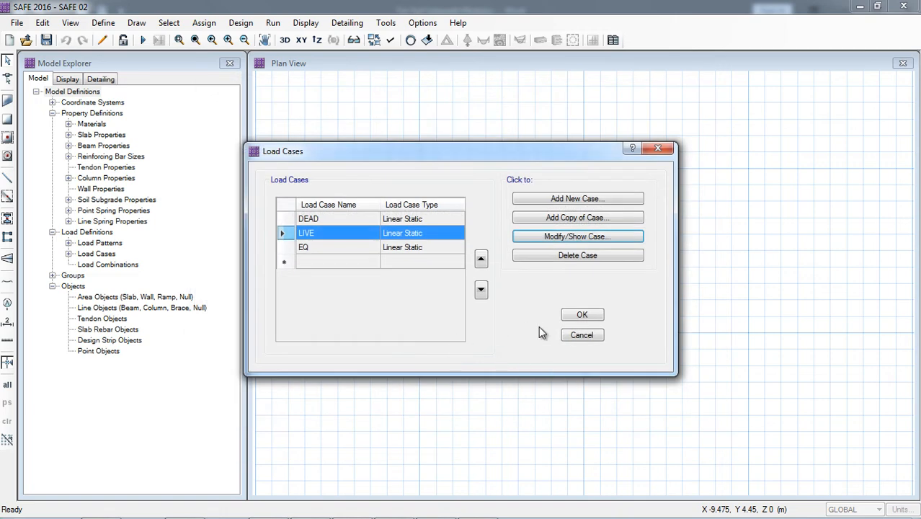
Accept the load cases and start a new load combination named 1.4 D.
click(582, 315)
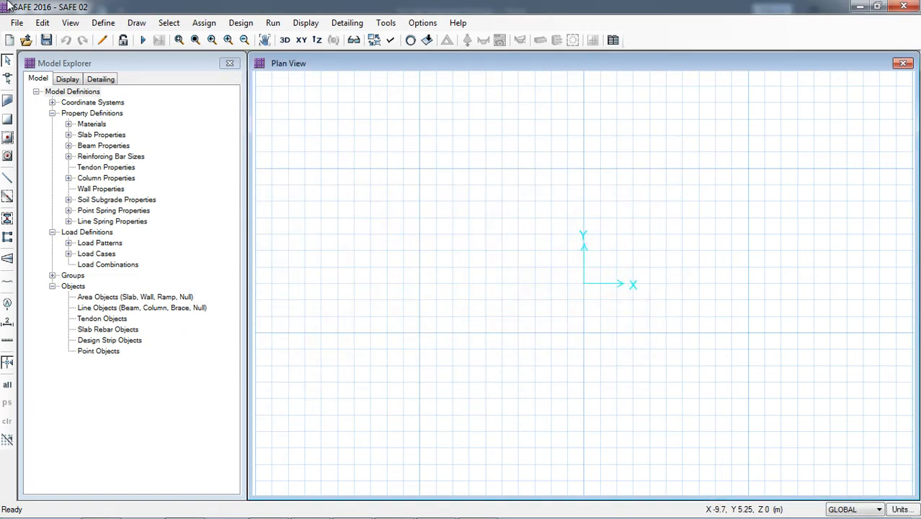
click(106, 22)
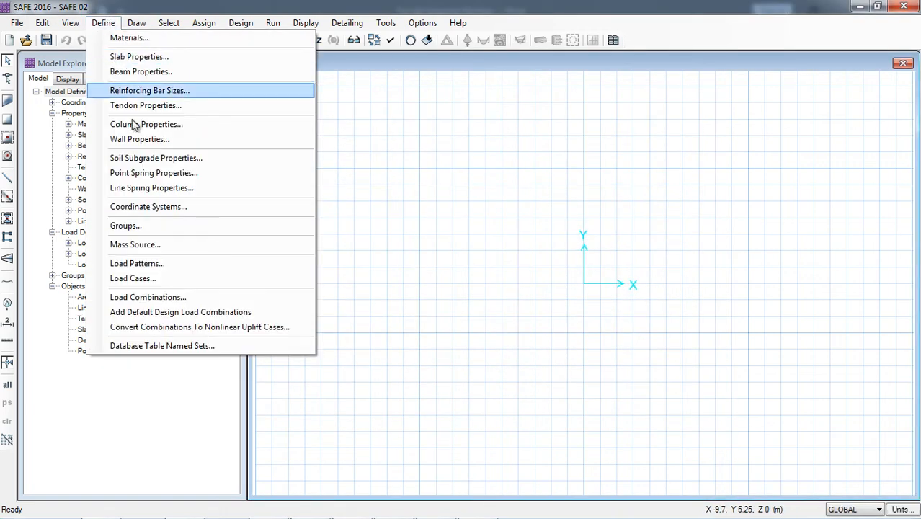
click(175, 297)
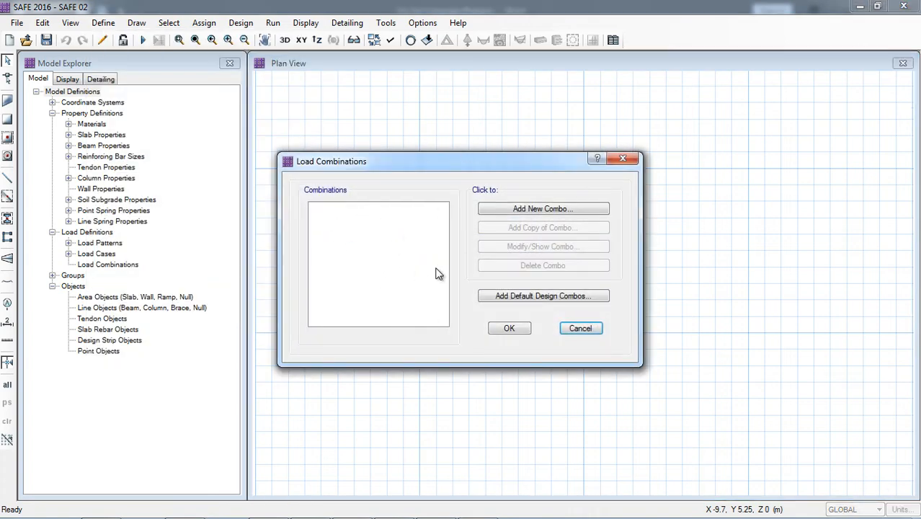
click(511, 209)
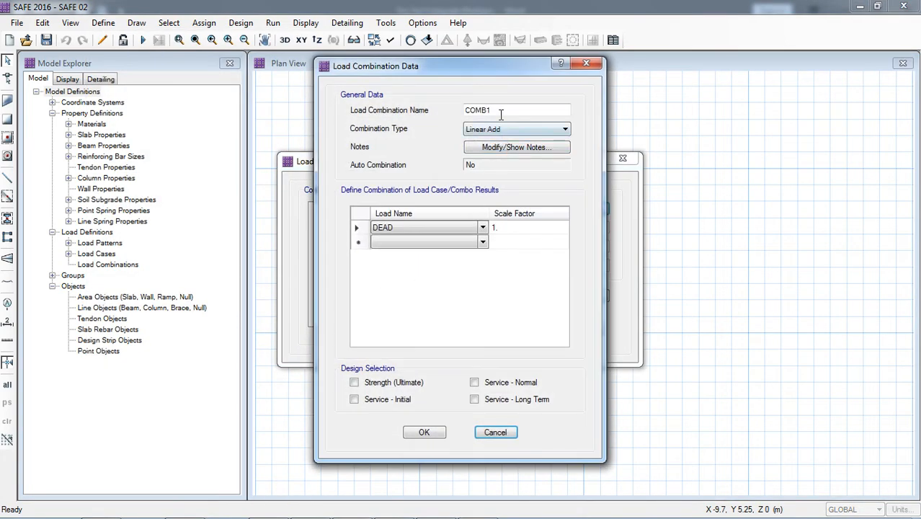
drag(501, 113, 433, 108)
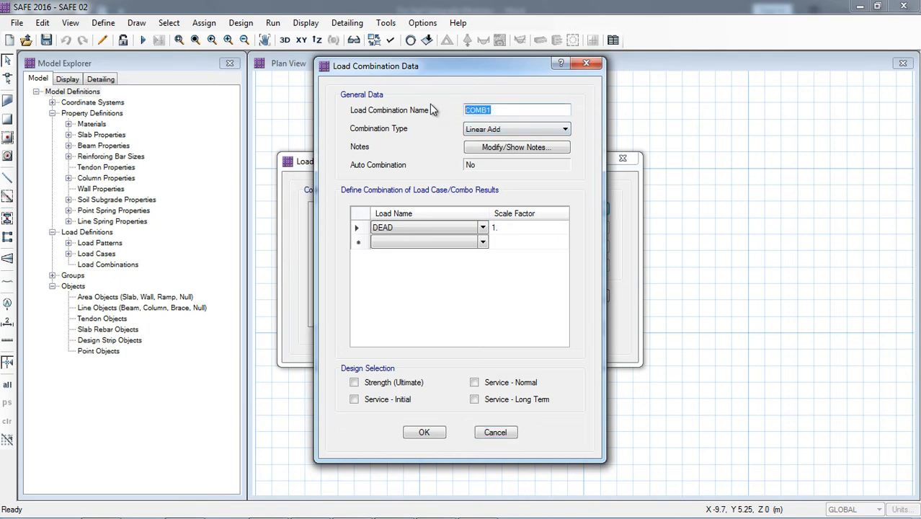
text(1.4 D)
Set the DEAD scale factor to 1.4, select Strength (Ultimate) design for the 1.4 D combination, and accept it.
click(500, 227)
click(500, 227)
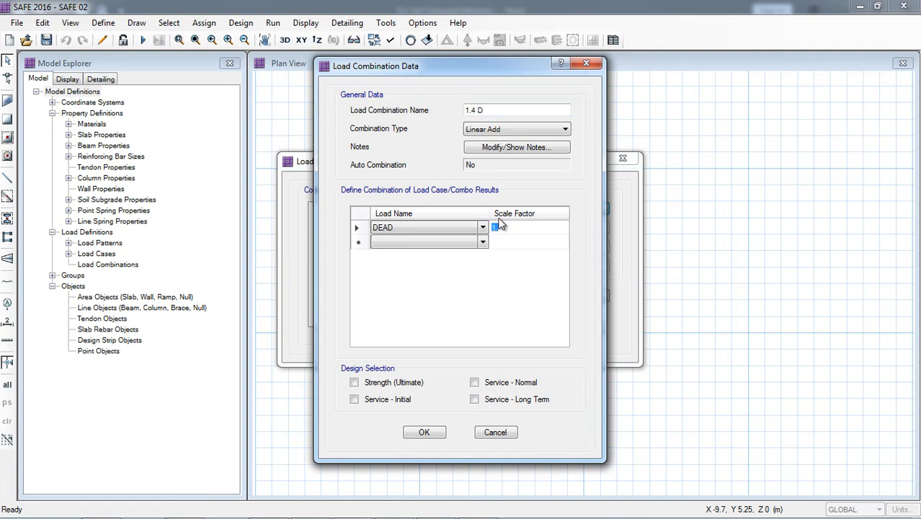
text(1)
click(508, 239)
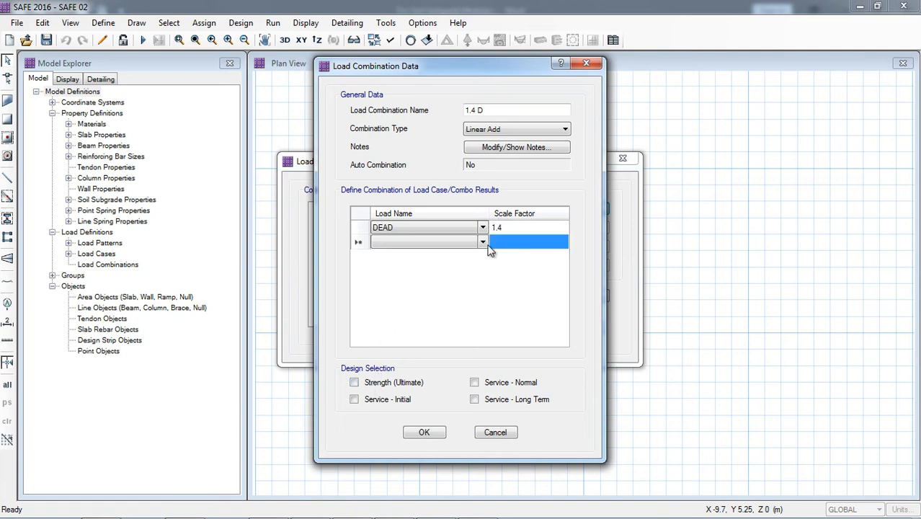
click(354, 382)
click(424, 432)
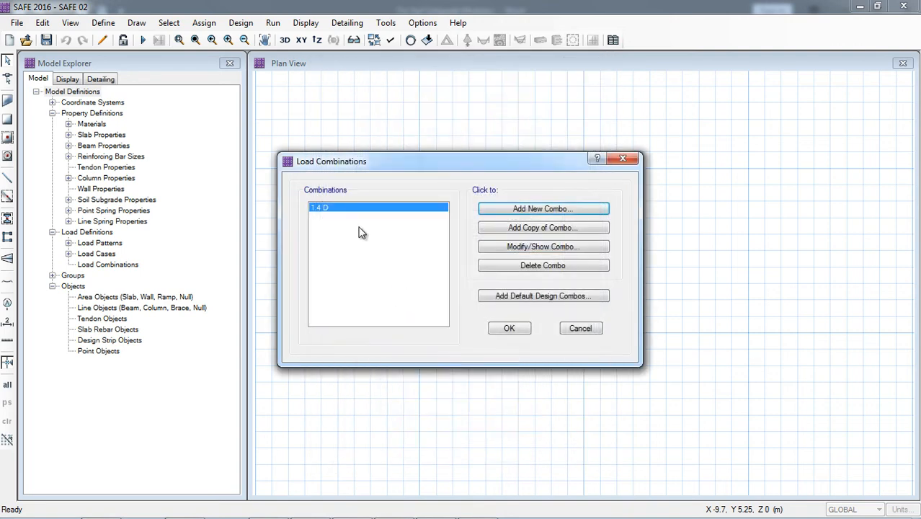
Start another load combination named 1D+1L+1EQ and set its first load to DEAD.
click(494, 209)
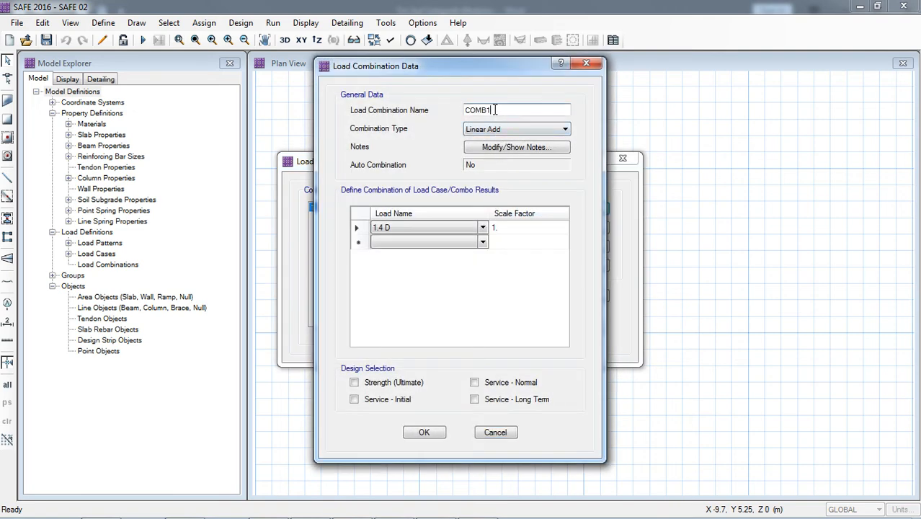
double_click(497, 110)
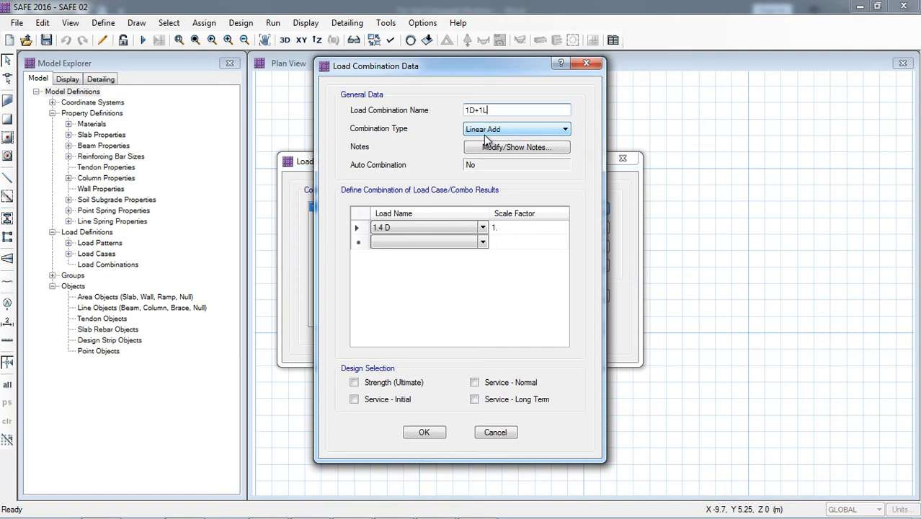
text(1D+1L+1EQ)
click(482, 242)
click(465, 227)
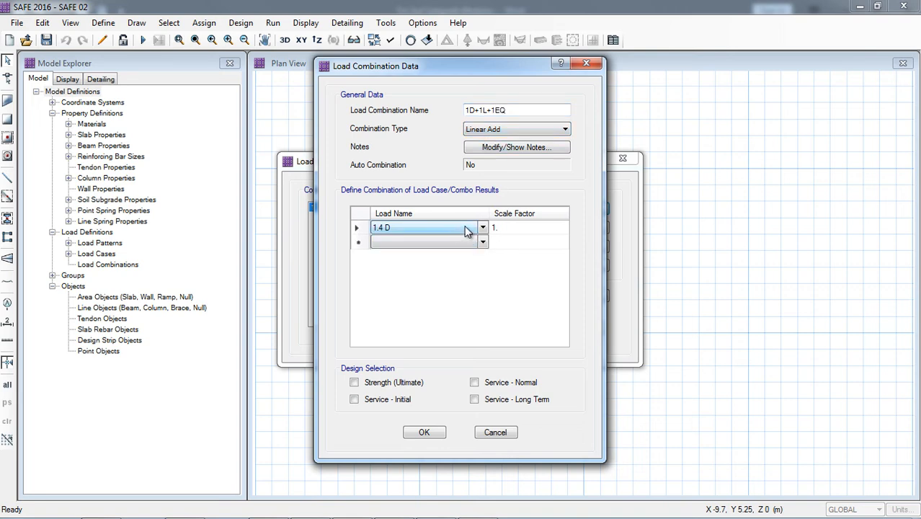
click(482, 228)
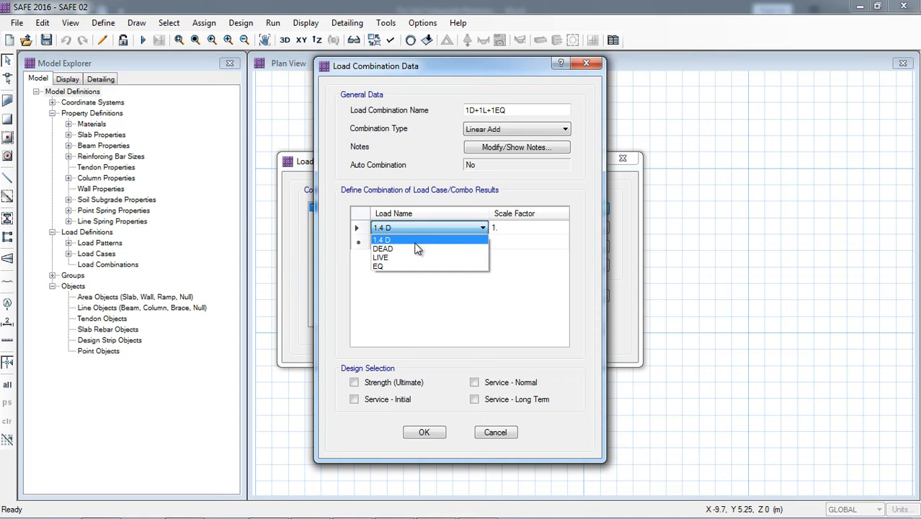
click(465, 245)
Add the LIVE and EQ loads to the 1D+1L+1EQ combination, each with a scale factor of 1.
click(482, 245)
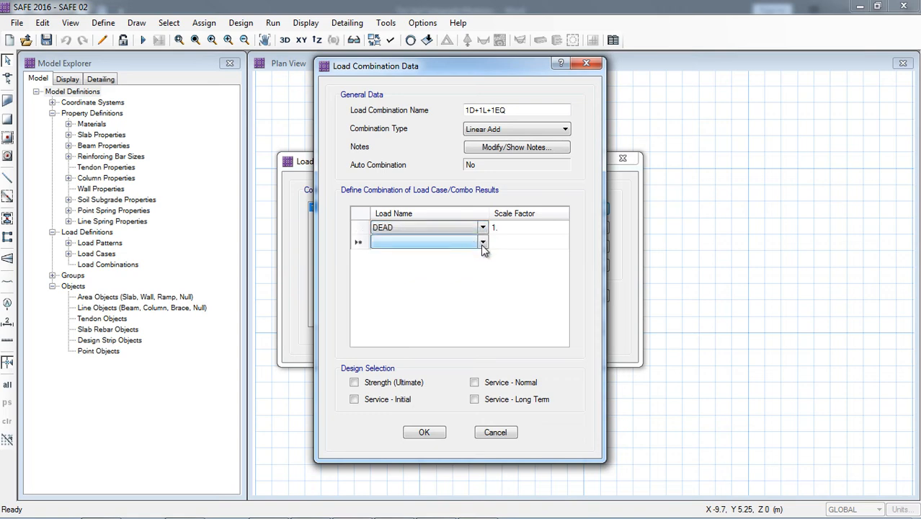
click(482, 244)
click(442, 269)
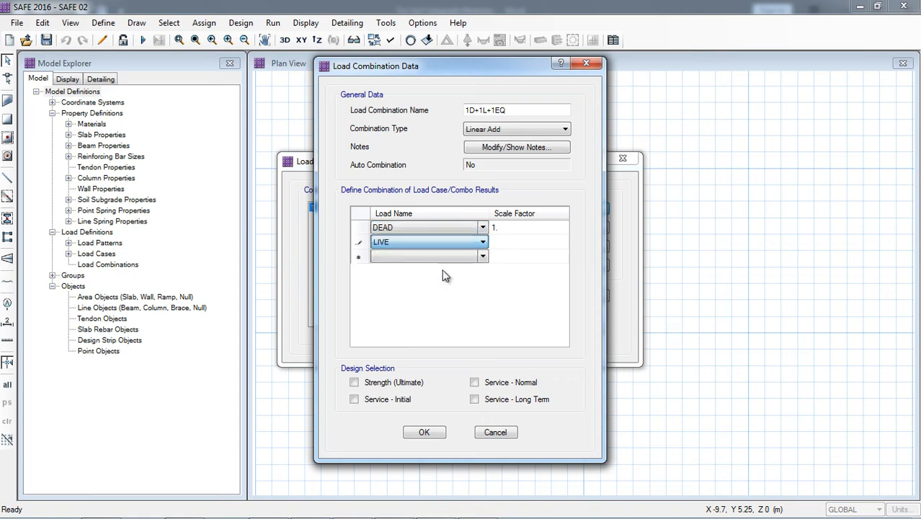
click(482, 258)
click(483, 260)
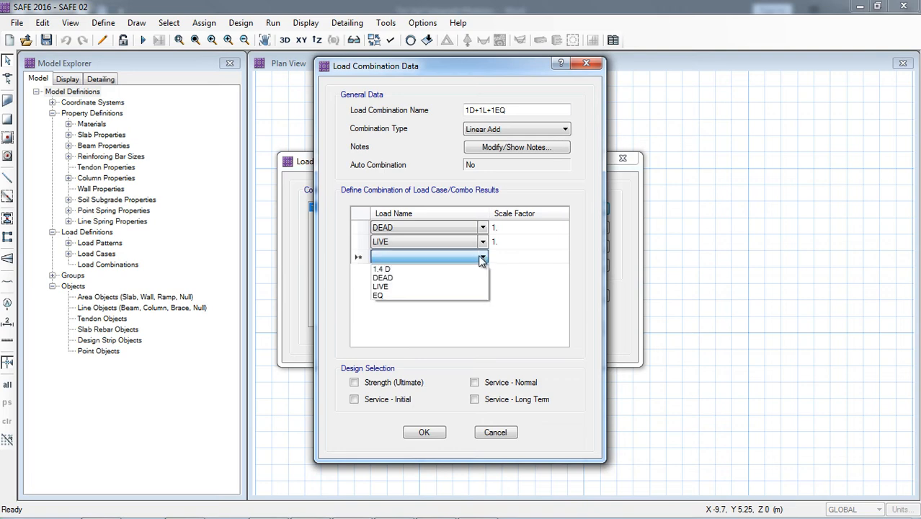
click(418, 293)
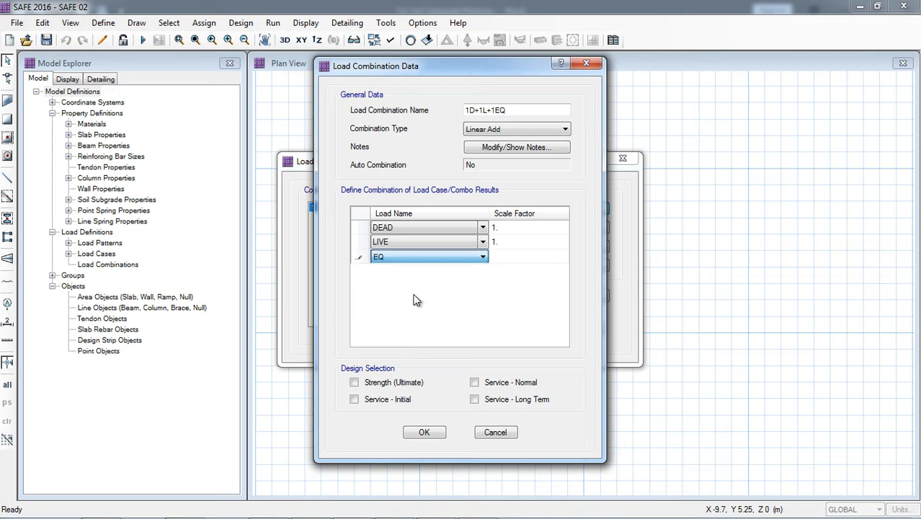
click(505, 259)
click(512, 243)
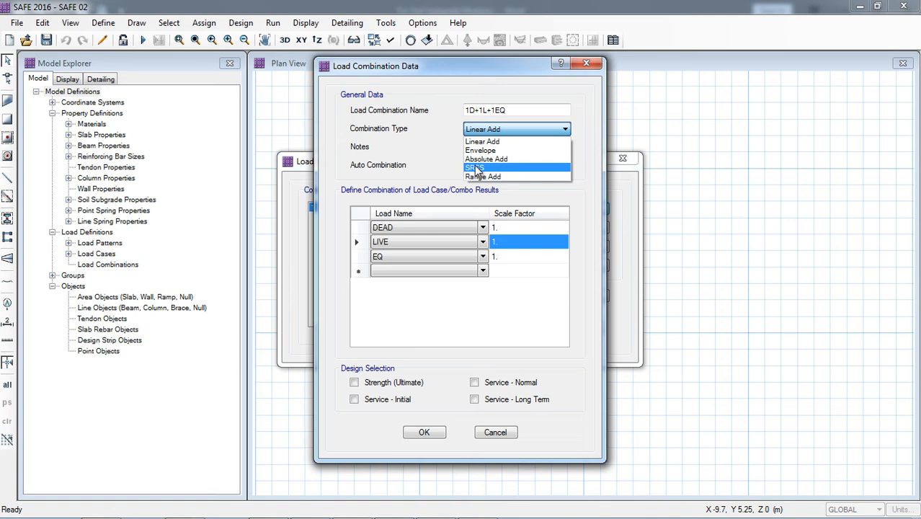
Keep the 1D+1L+1EQ combination's type as Linear Add, select Service - Normal design, and accept it.
click(421, 167)
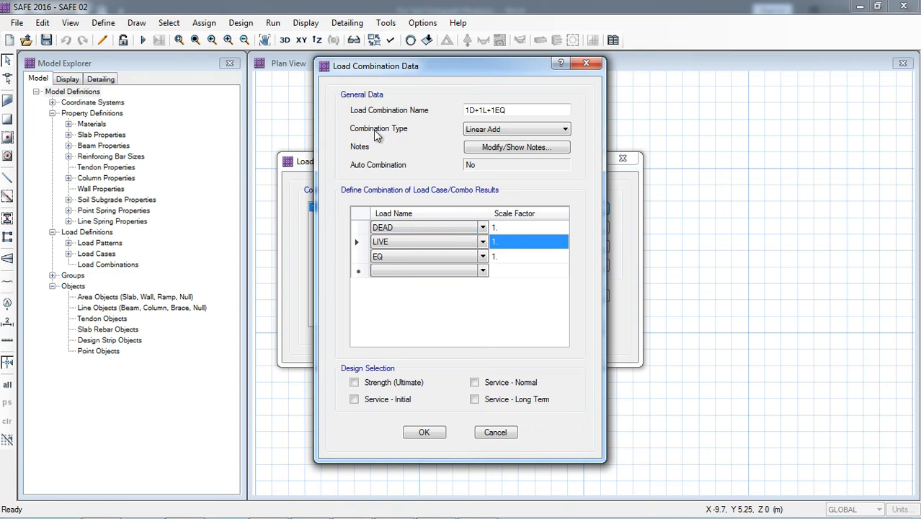
click(519, 131)
click(474, 382)
click(424, 433)
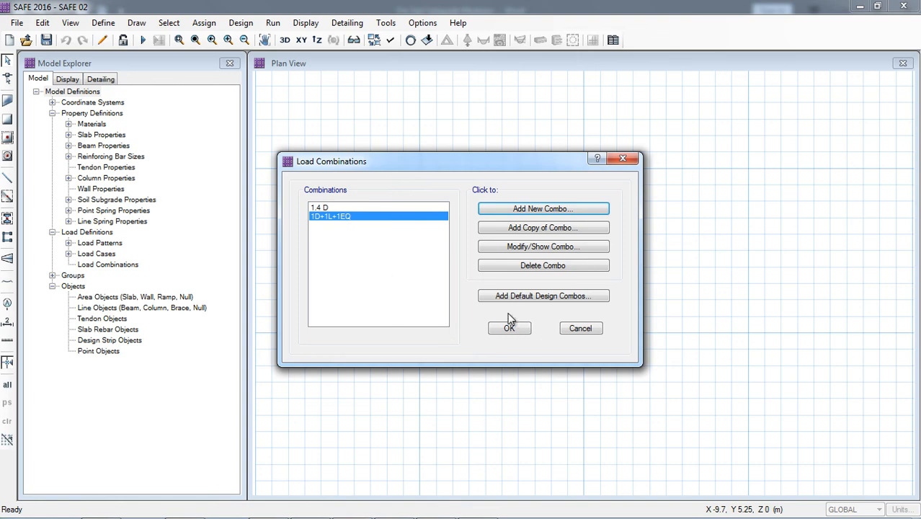
Add the default design combinations for Strength (Ultimate) only, leaving out the three service types.
click(545, 302)
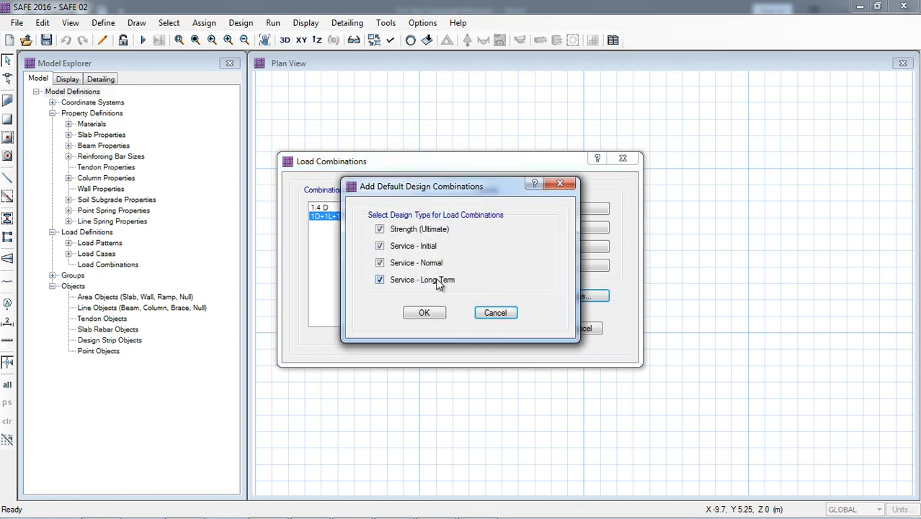
click(414, 263)
click(431, 316)
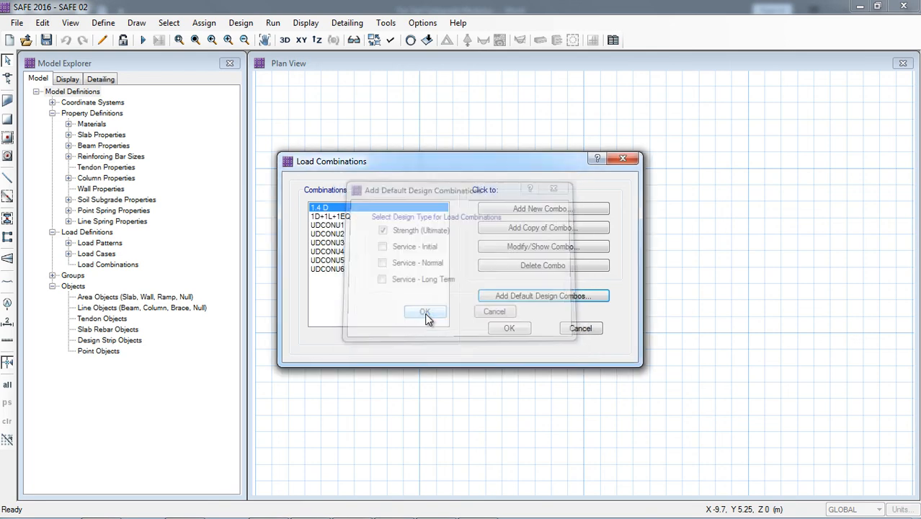
Review the UDCONU1 combination's loads and scale factors, cancel out of it, and accept the load combinations.
click(333, 226)
click(509, 247)
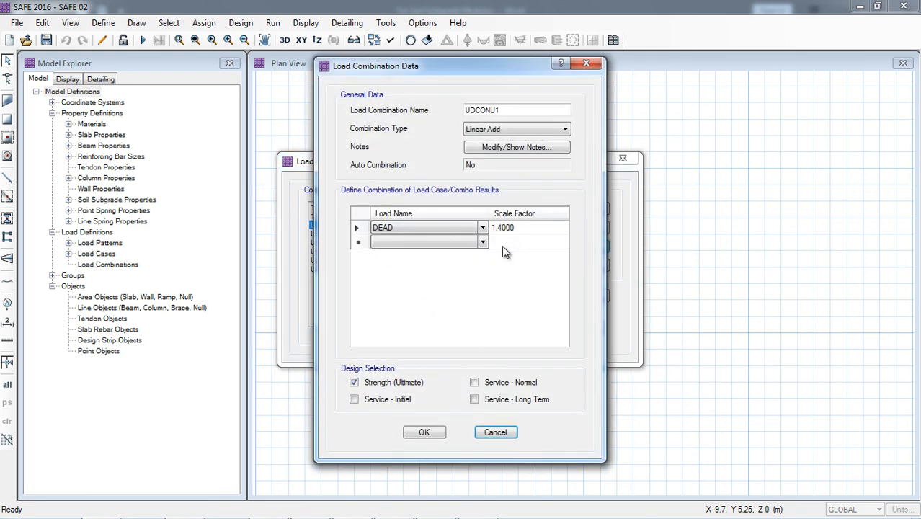
click(496, 433)
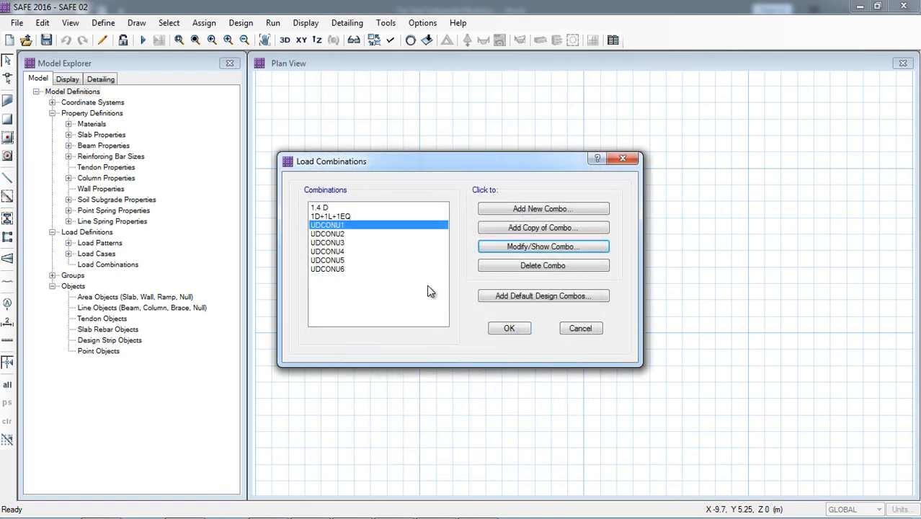
click(509, 328)
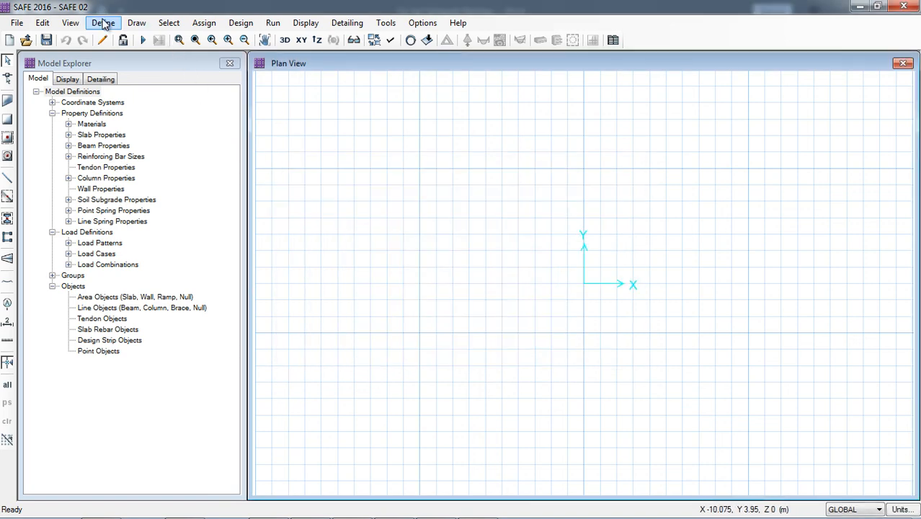